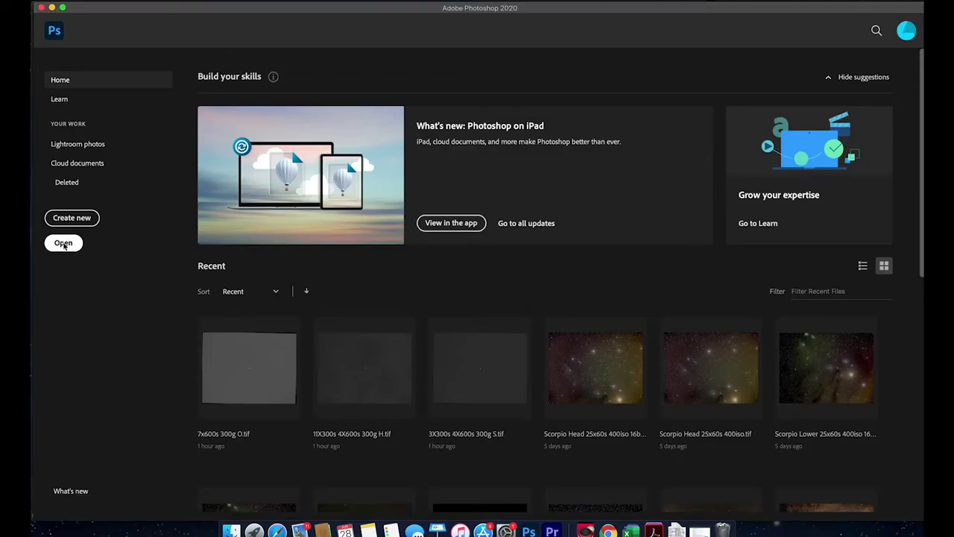
# - Open 3X300s 4X600s 300g S.tif, 11X300s 4X600s 300g H.tif and 7x600s 300g O.tif from the IC1396 Elephant Trunk Nebula folder in ZWO Air
pyautogui.click(63, 243)
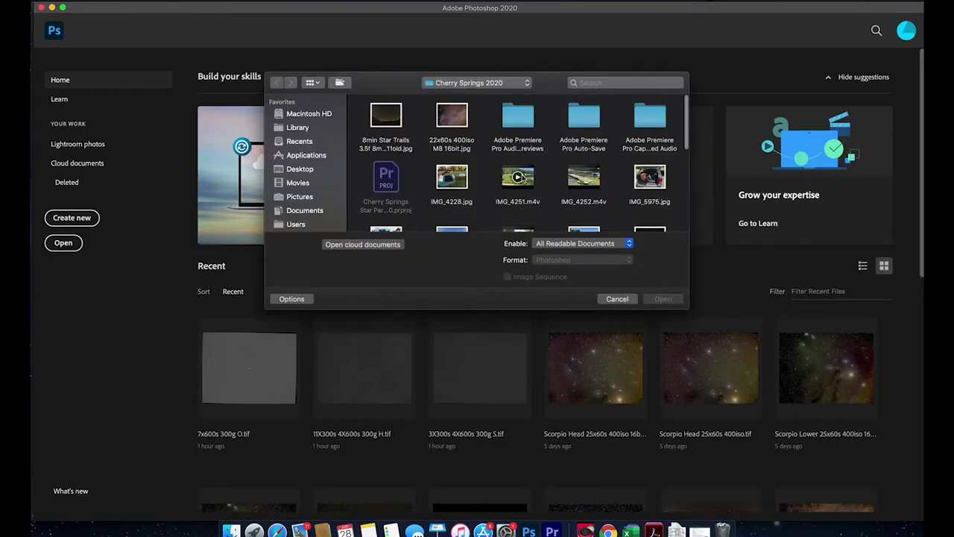
pyautogui.click(276, 172)
pyautogui.scroll(-5, 522, 171)
pyautogui.doubleClick(586, 186)
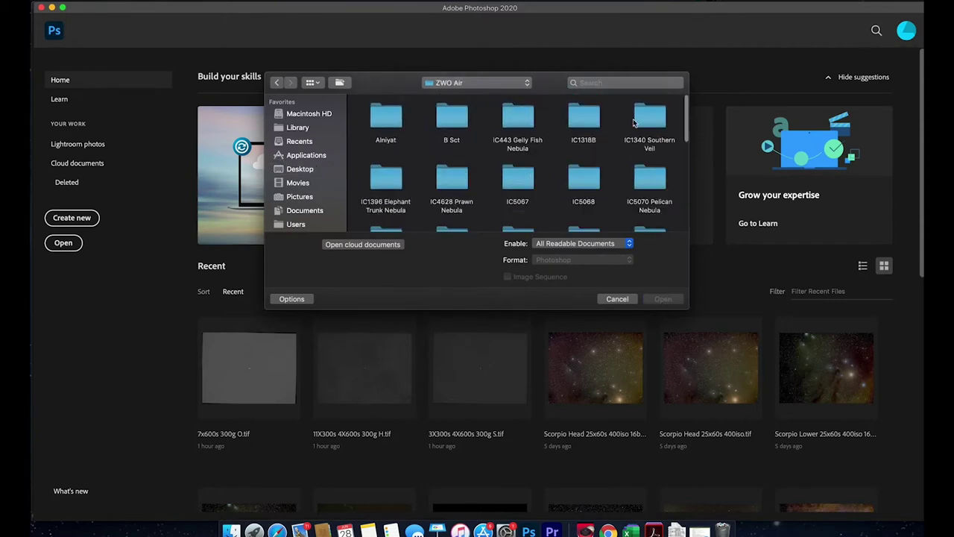
pyautogui.doubleClick(399, 177)
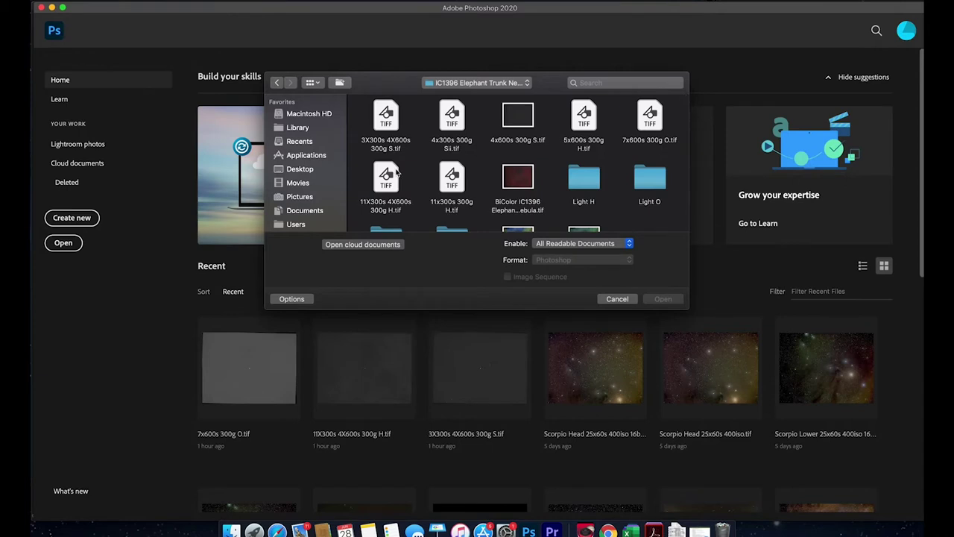
pyautogui.click(388, 119)
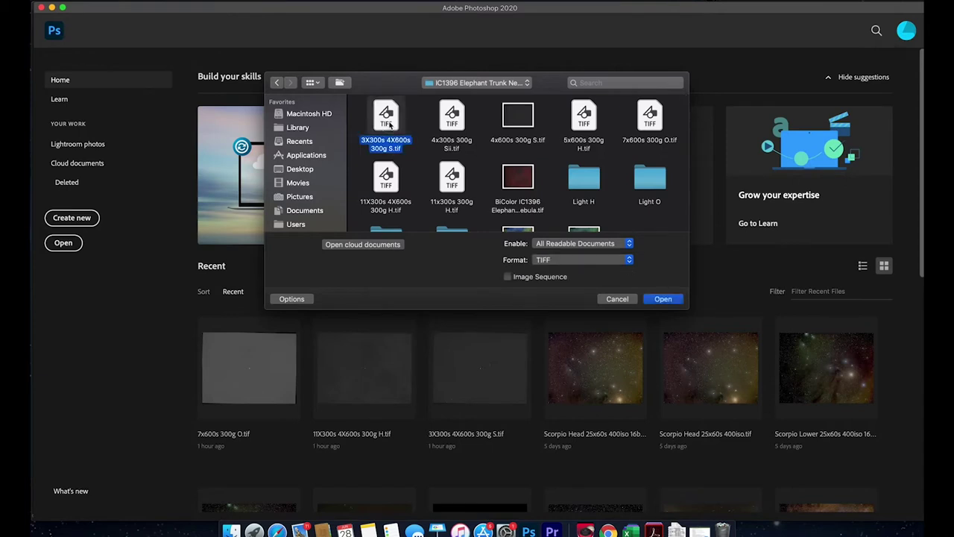
pyautogui.keyDown('shift'); pyautogui.click(386, 185); pyautogui.keyUp('shift')
pyautogui.keyDown('shift'); pyautogui.click(642, 123); pyautogui.keyUp('shift')
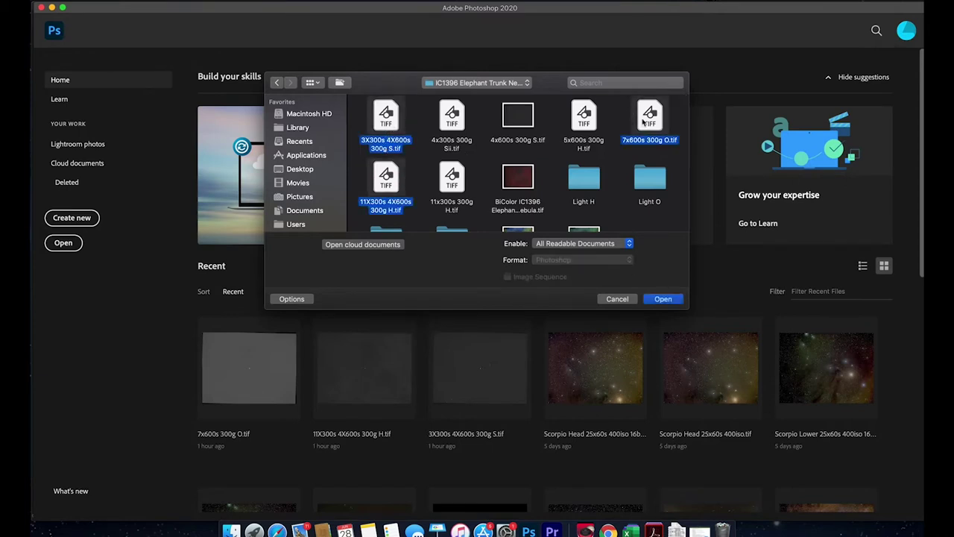
pyautogui.click(659, 299)
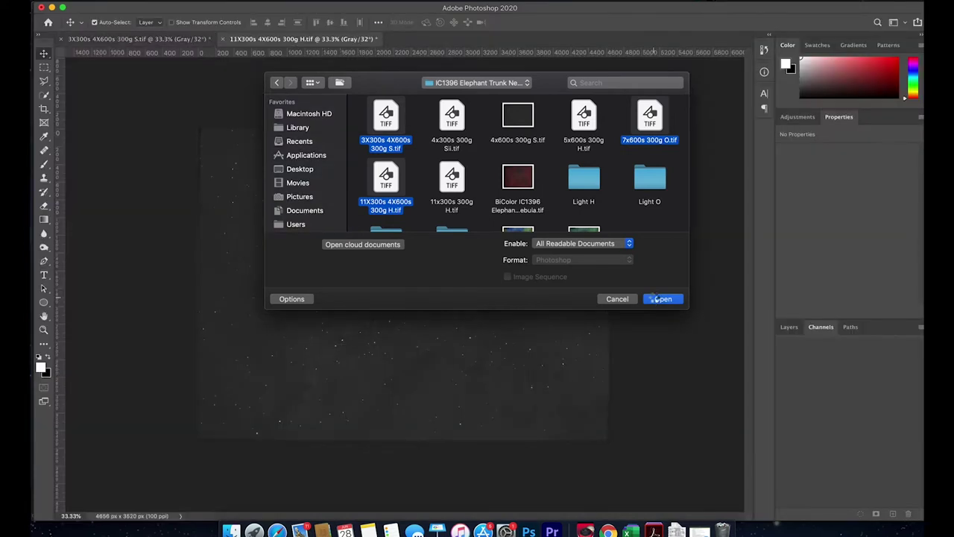
# - Review the opened S, H and O grayscale images one after another
pyautogui.click(149, 44)
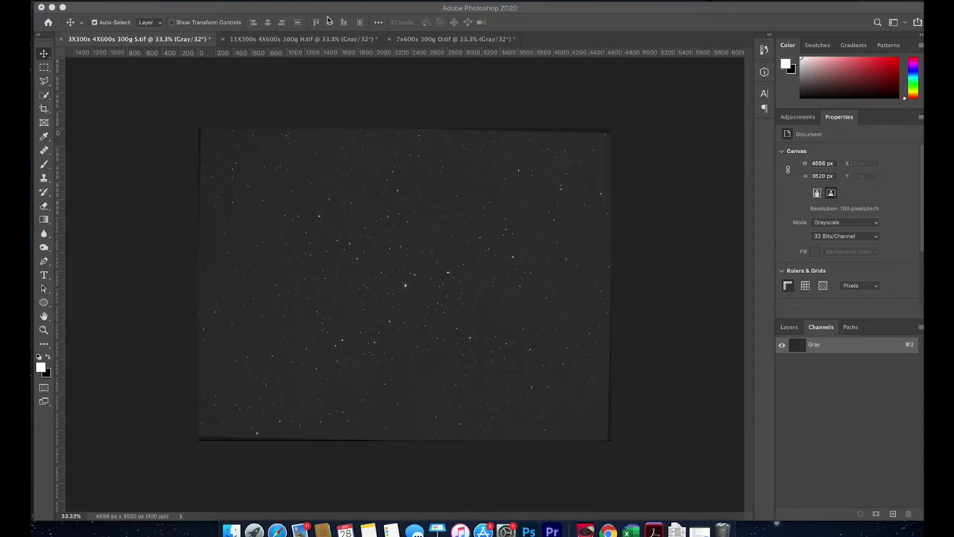
pyautogui.click(324, 41)
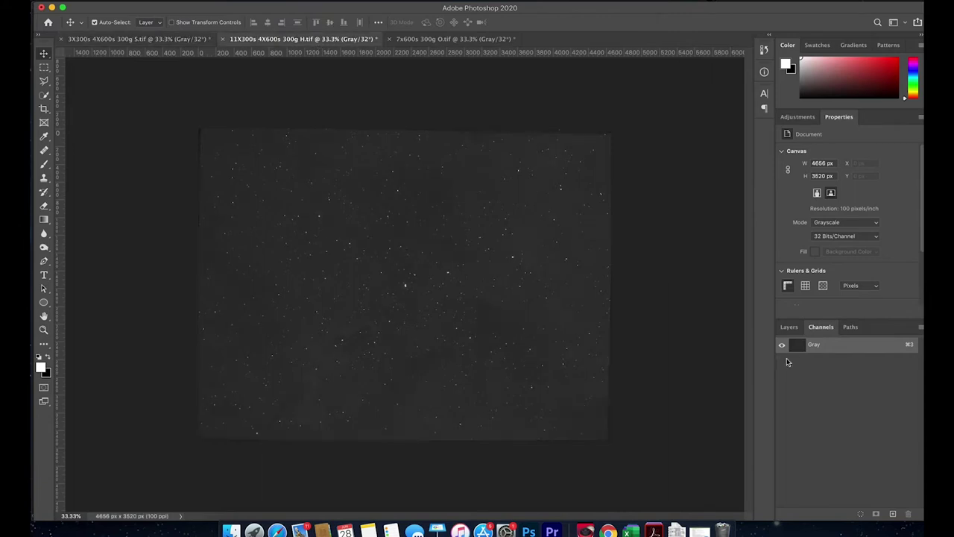
pyautogui.click(451, 38)
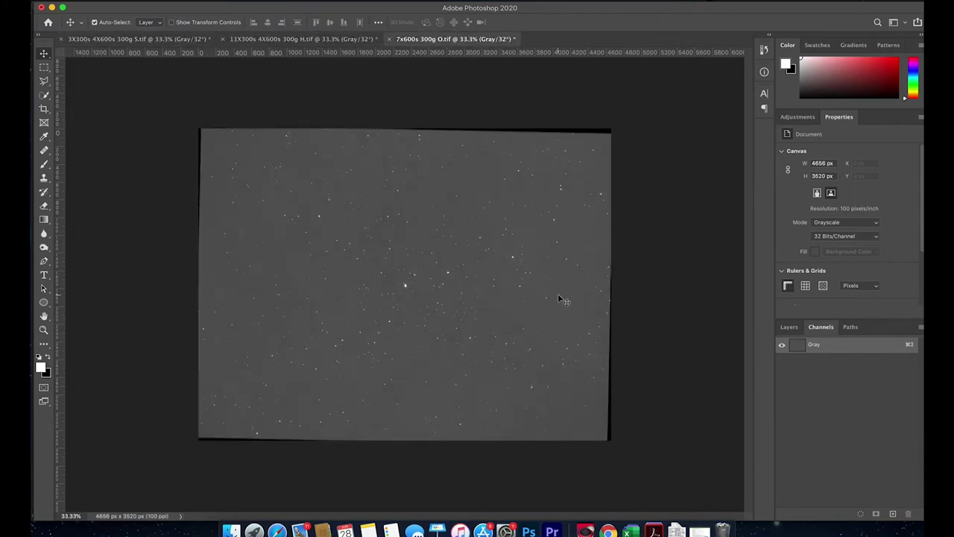
# - Copy the entire S image and create a new 4656 x 3520 px, 100 ppi document in 32-bit RGB Color
pyautogui.click(108, 38)
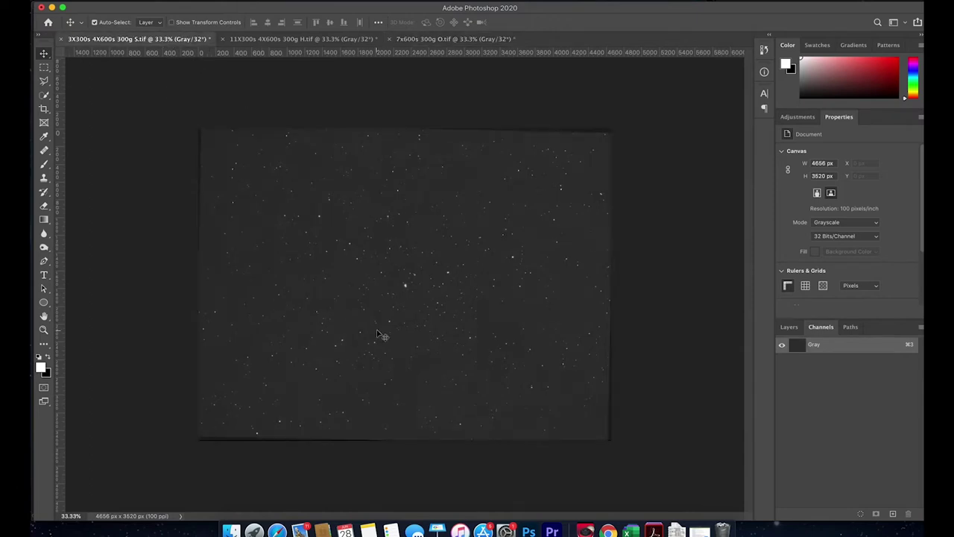
pyautogui.press('super+a')
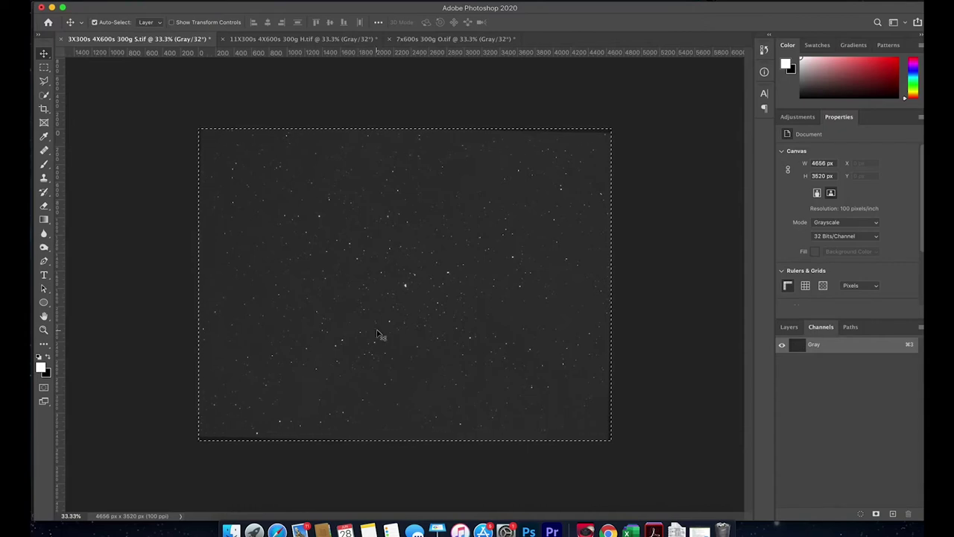
pyautogui.press('super+n')
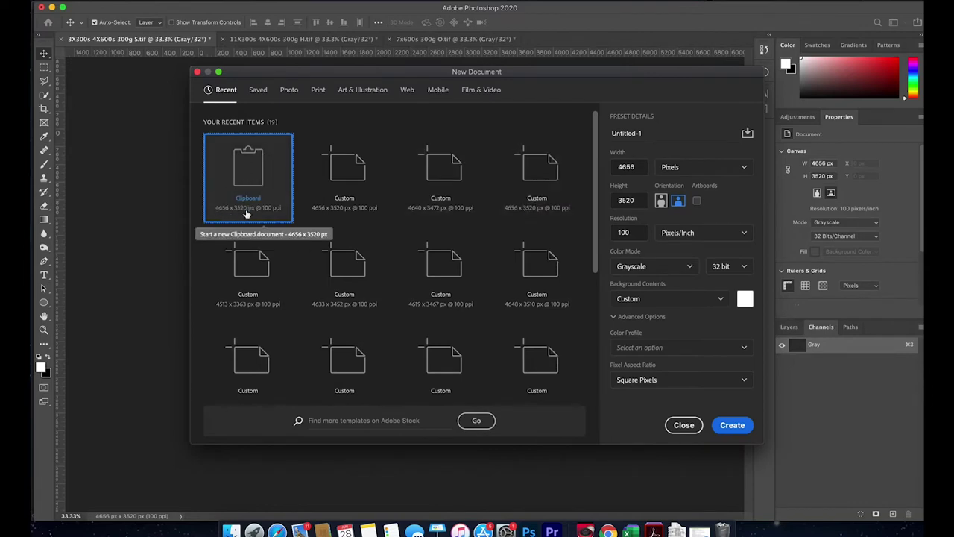
pyautogui.click(686, 268)
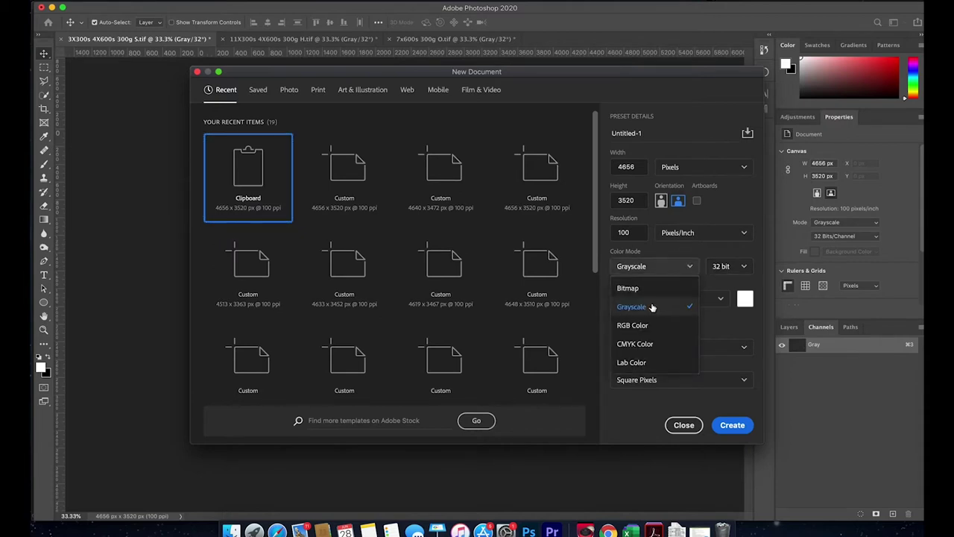
pyautogui.click(624, 326)
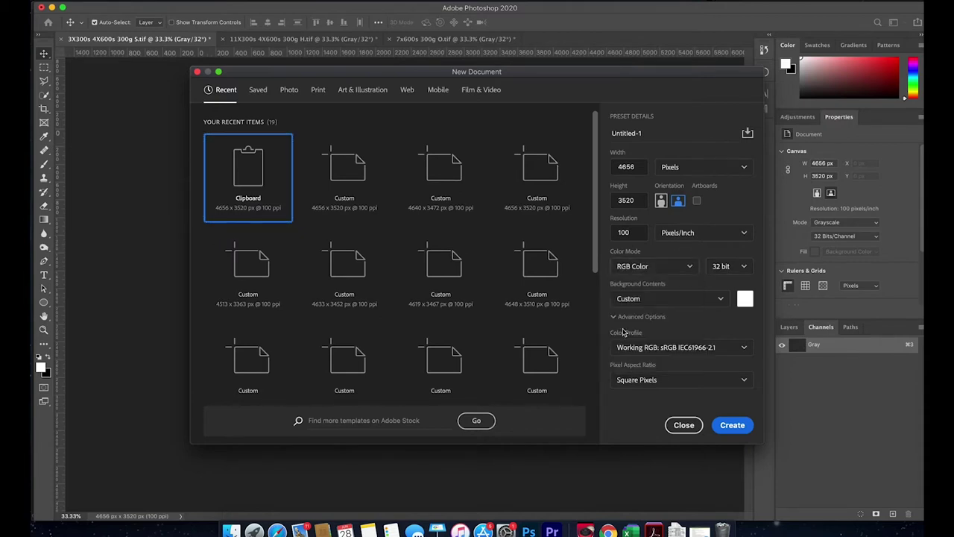
pyautogui.click(731, 426)
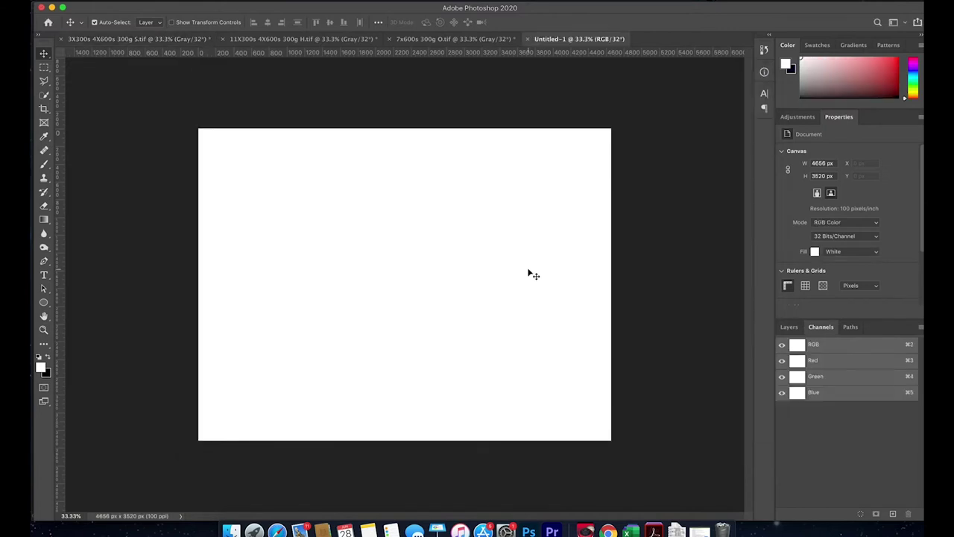
# - Paste the copied S image into the Red channel of the new RGB document
pyautogui.click(158, 43)
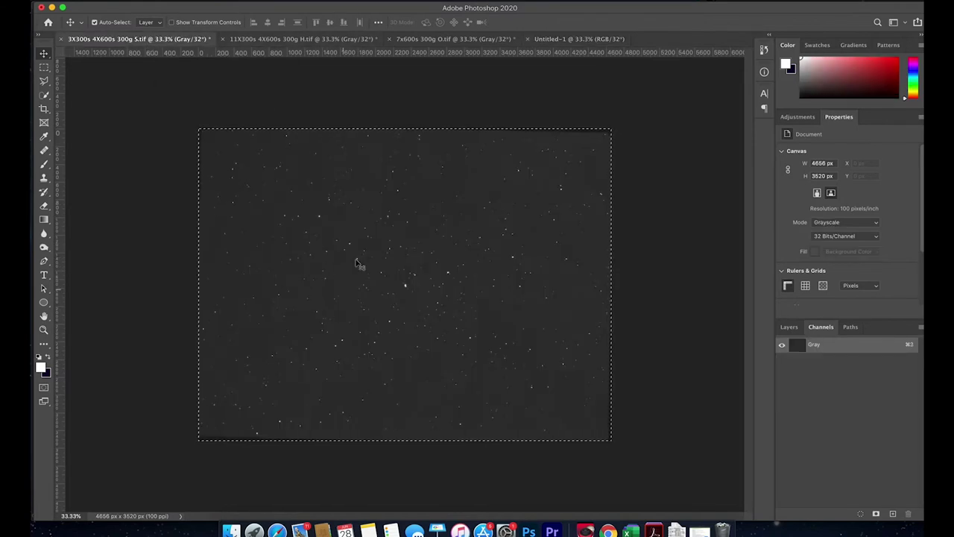
pyautogui.click(568, 39)
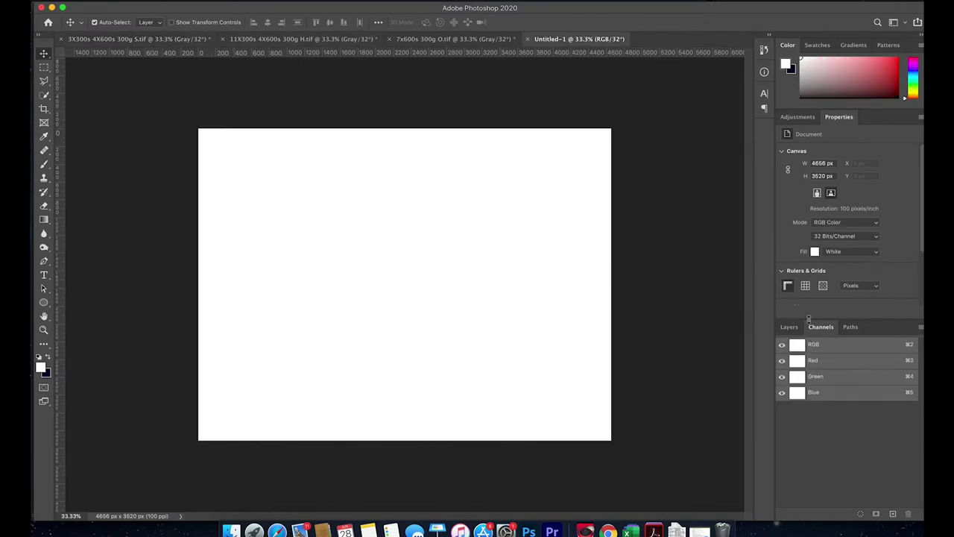
pyautogui.click(817, 363)
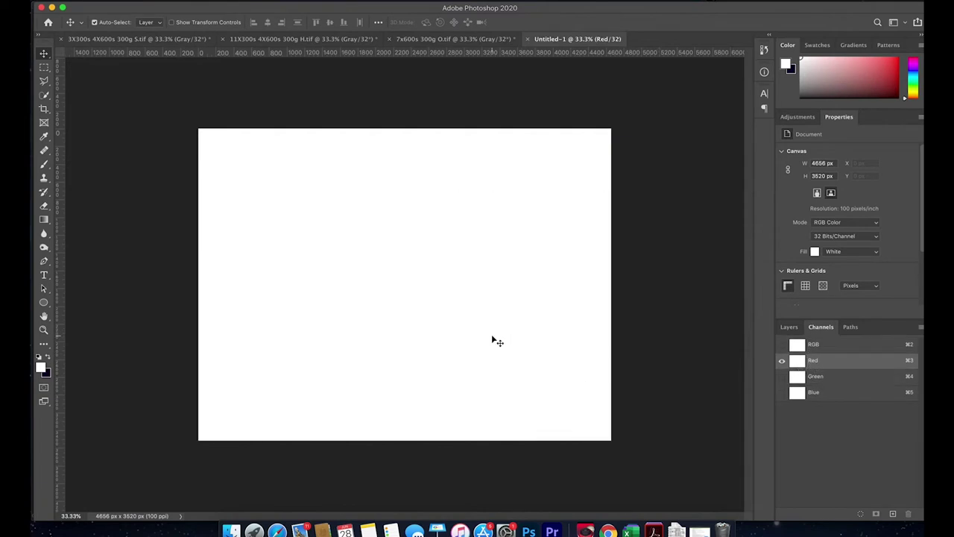
pyautogui.press('super+v')
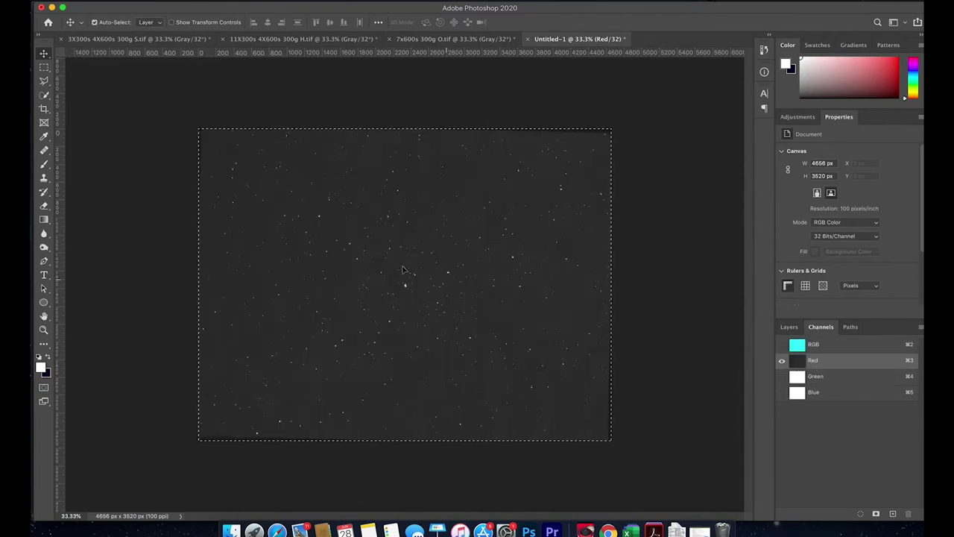
# - Copy the entire H image and paste it into the Green channel of the new RGB document
pyautogui.click(277, 39)
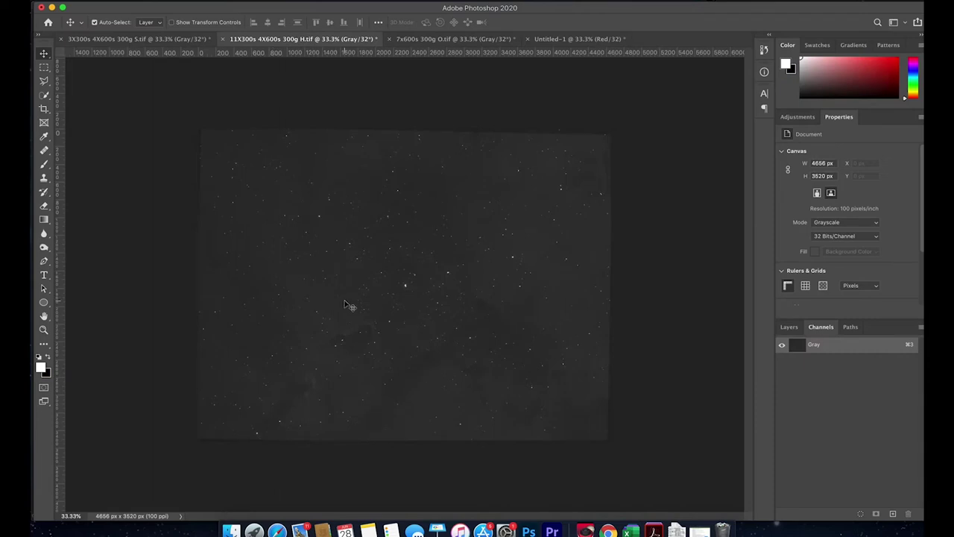
pyautogui.press('super+a')
pyautogui.click(535, 39)
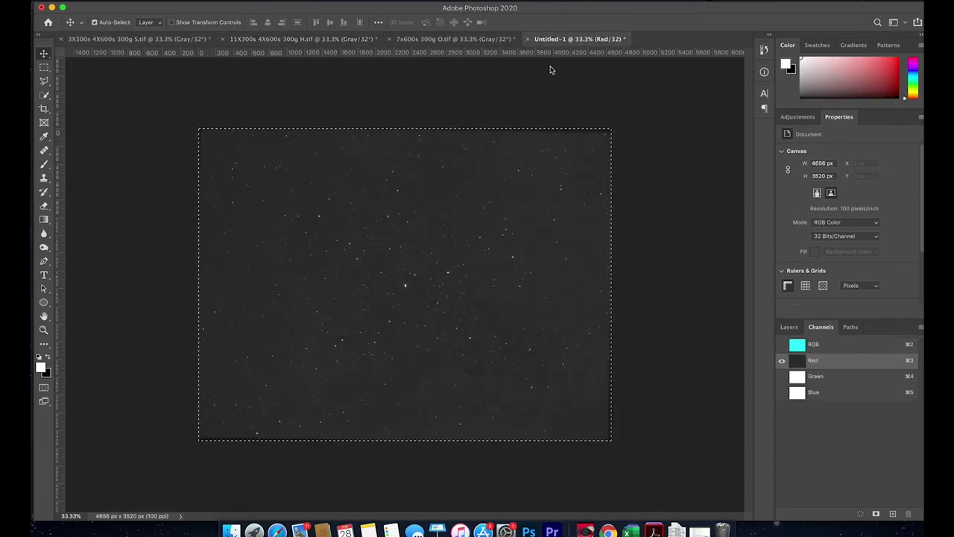
pyautogui.click(818, 378)
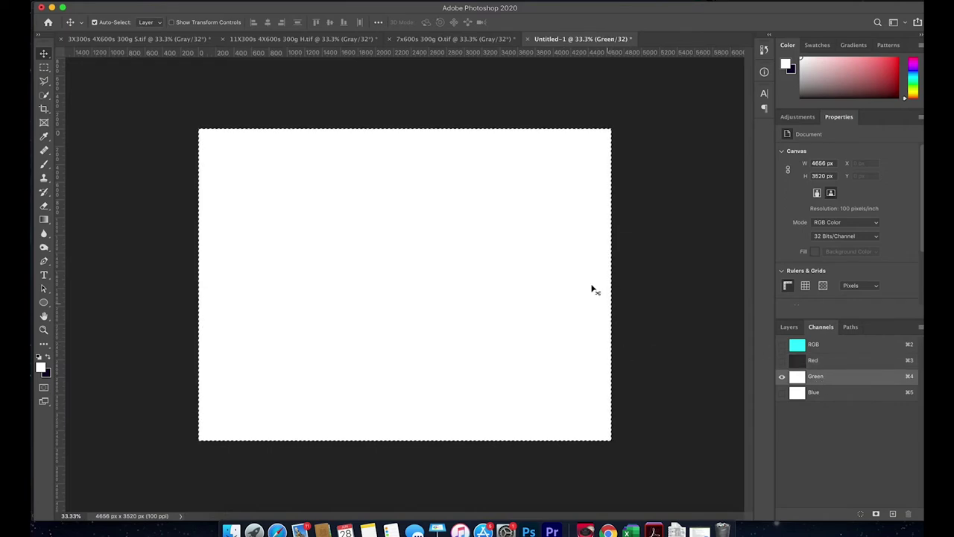
pyautogui.press('super+v')
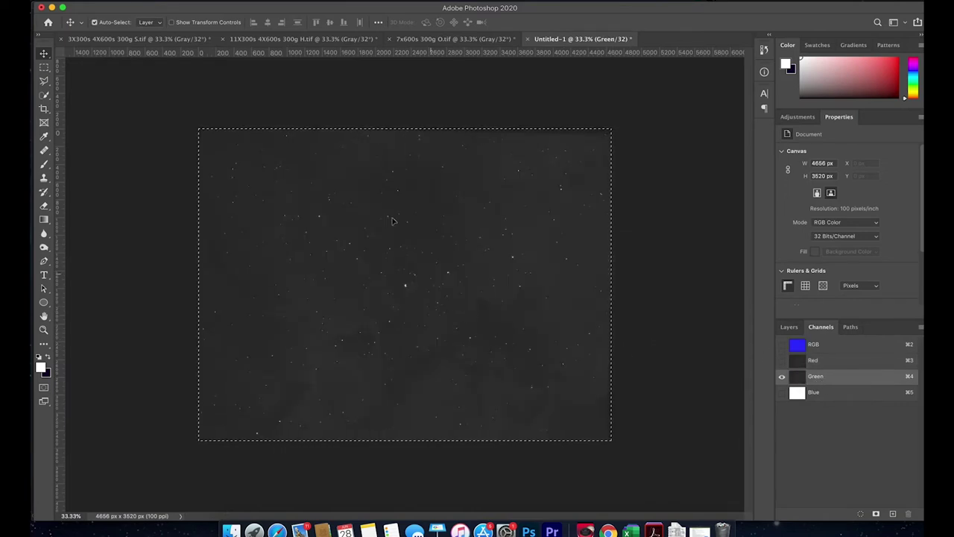
# - Copy the entire O image and paste it into the Blue channel of the new RGB document
pyautogui.click(434, 41)
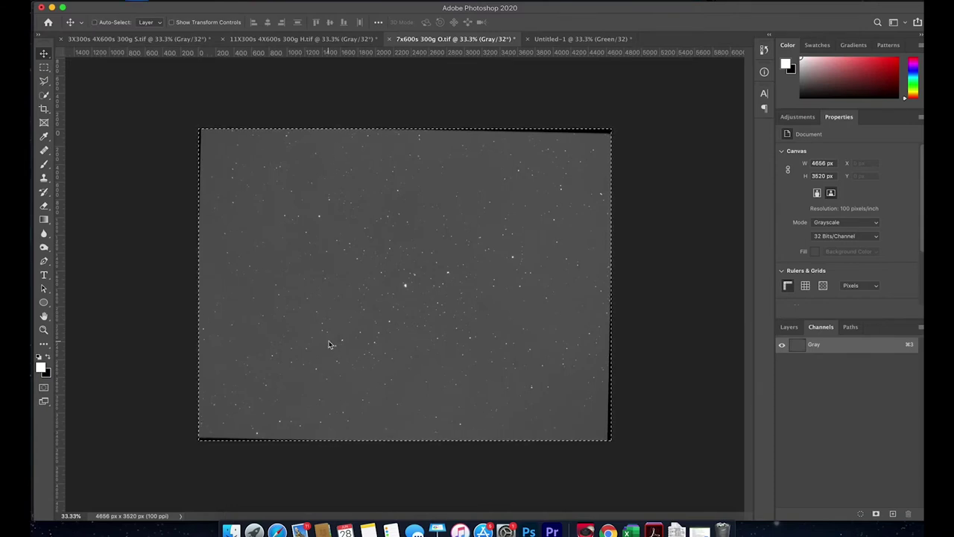
pyautogui.click(593, 41)
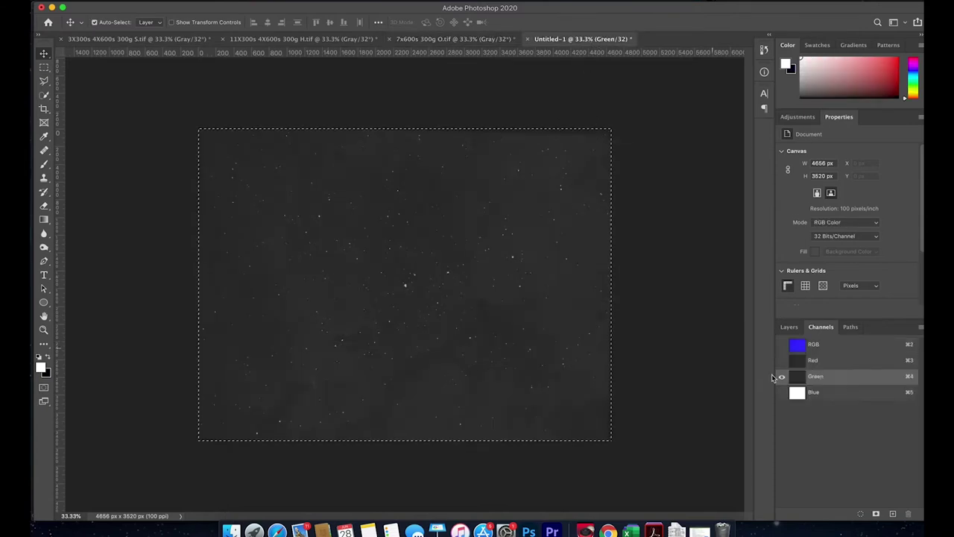
pyautogui.click(831, 397)
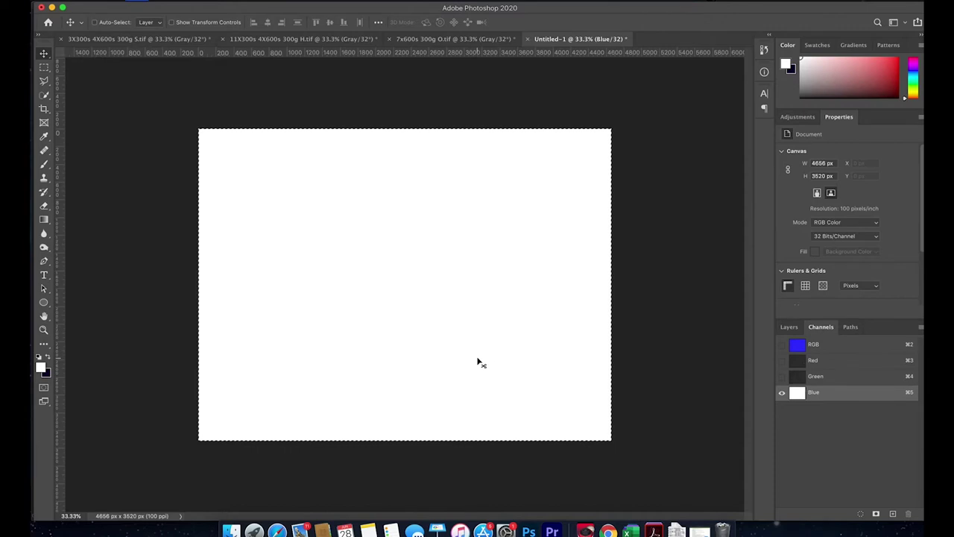
pyautogui.press('super+v')
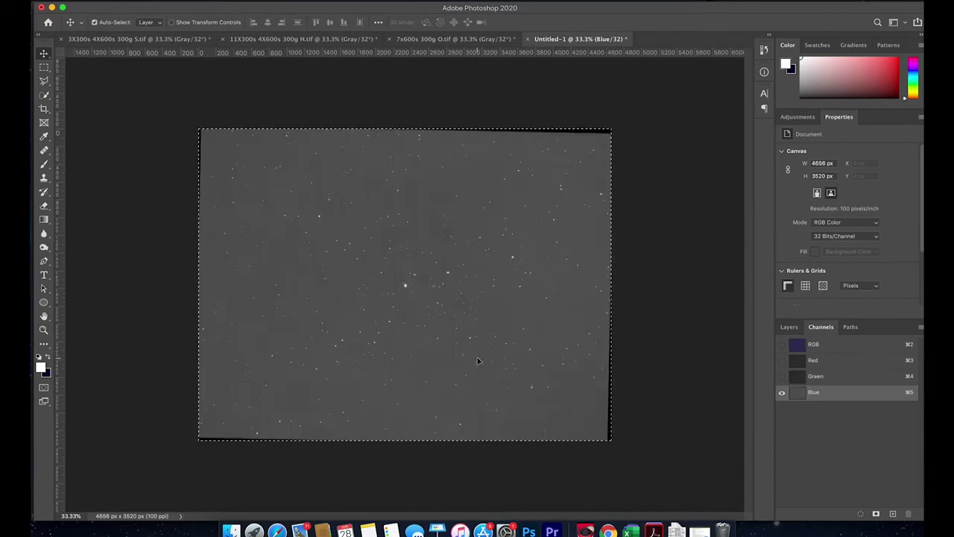
# - Display the composite RGB channel of the combined image and clear the selection
pyautogui.click(792, 327)
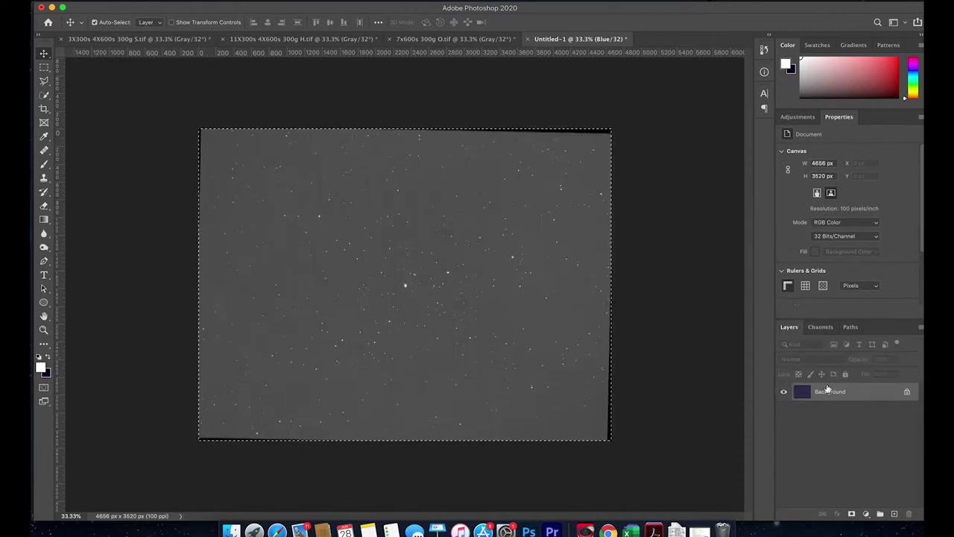
pyautogui.click(821, 330)
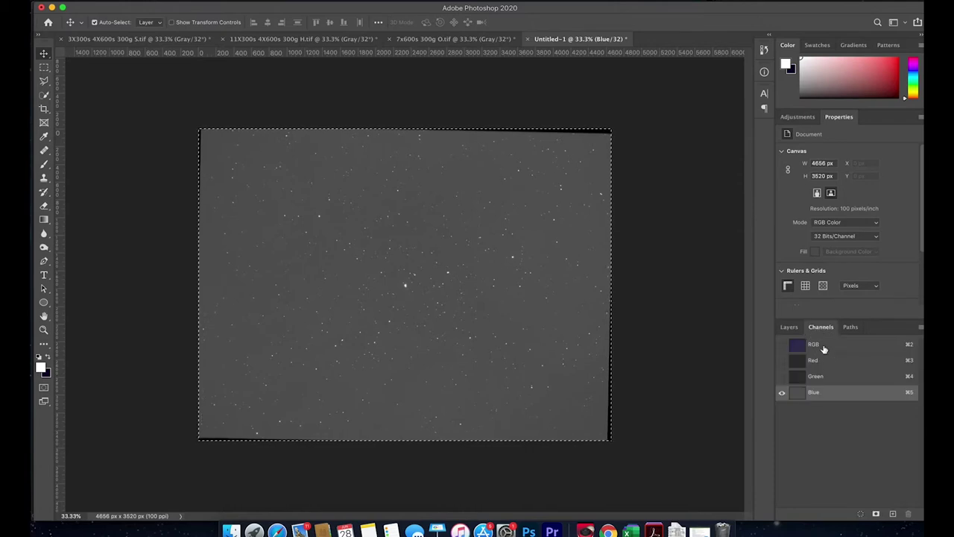
pyautogui.click(824, 347)
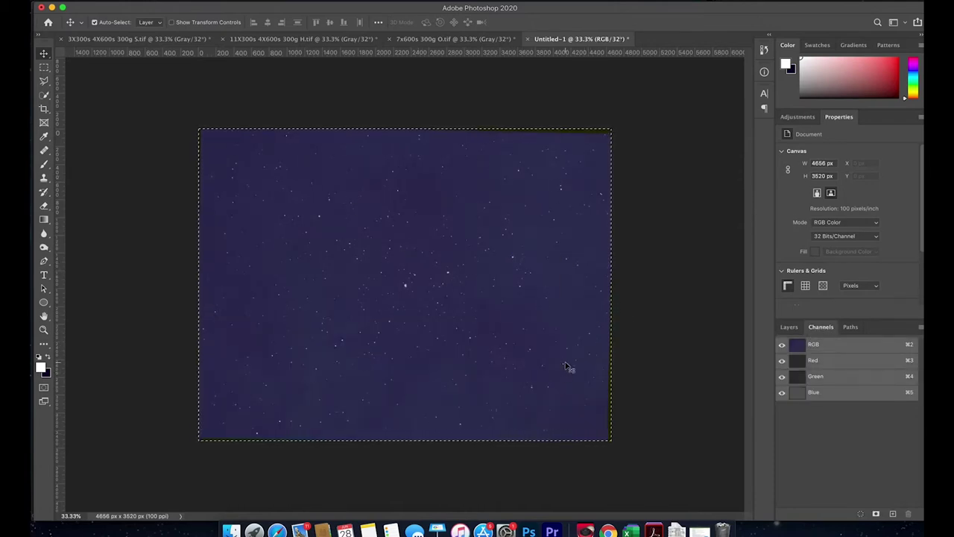
pyautogui.press('super+d')
# - Add a Curves adjustment layer above the background and raise the shadow part of the RGB curve, holding the brighter tones near the diagonal
pyautogui.click(791, 329)
pyautogui.click(789, 330)
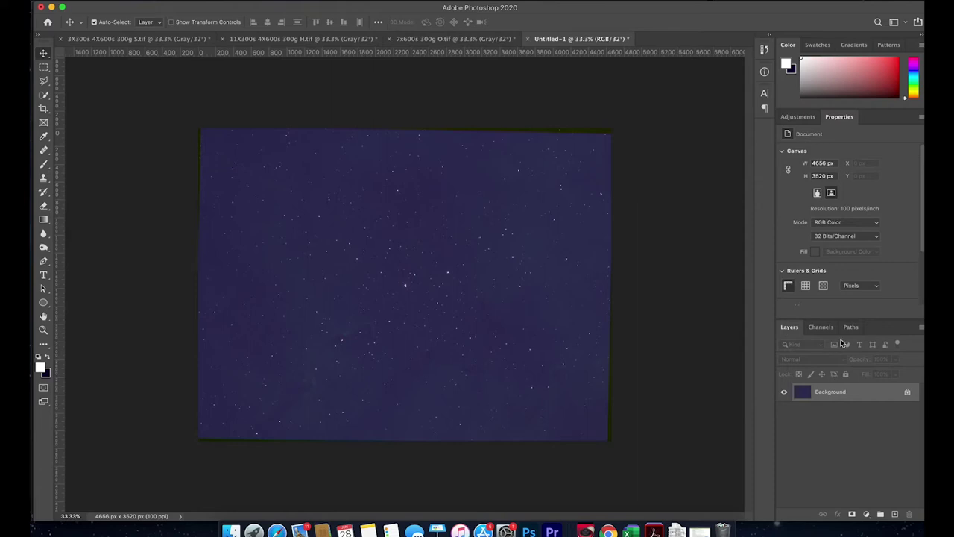
pyautogui.click(804, 117)
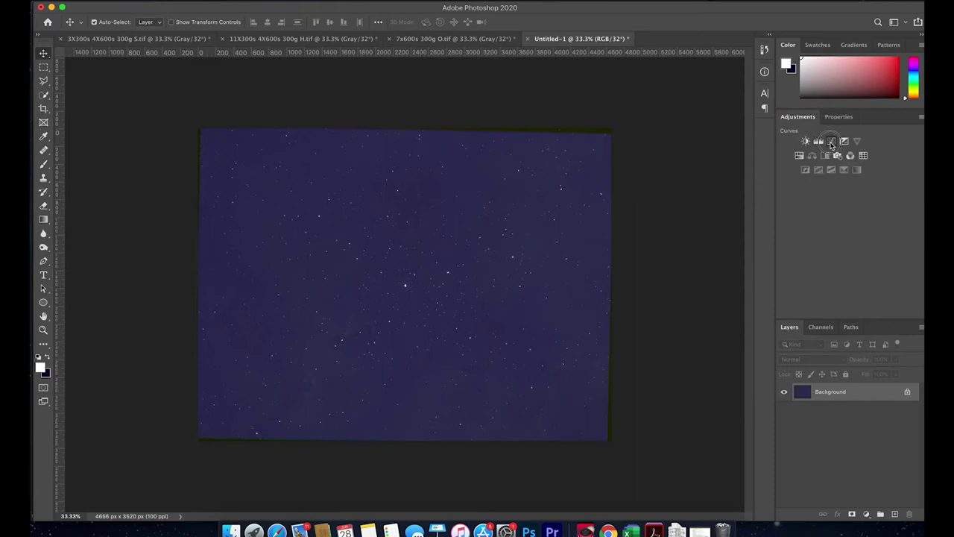
pyautogui.click(832, 142)
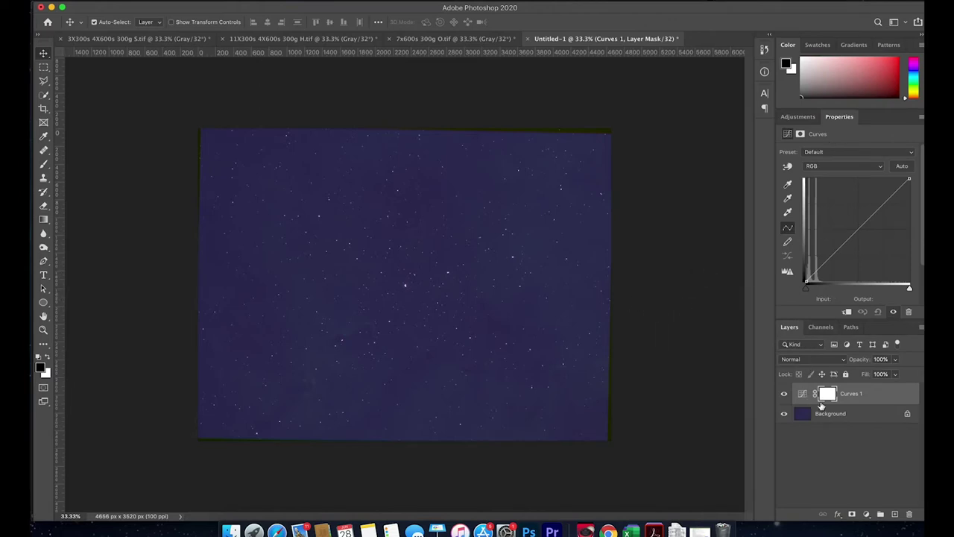
pyautogui.moveTo(837, 246); pyautogui.dragTo(827, 240)
pyautogui.moveTo(851, 207); pyautogui.dragTo(867, 220)
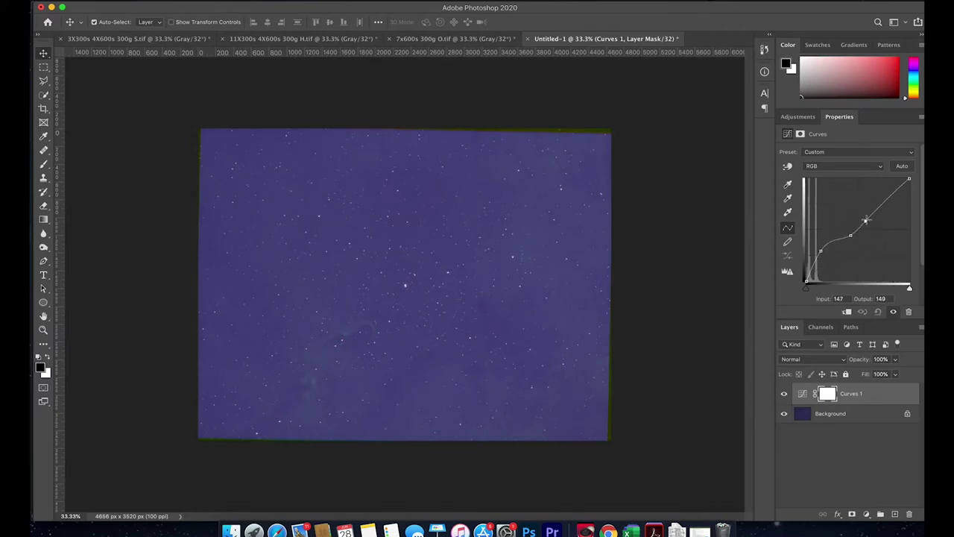
pyautogui.moveTo(843, 241); pyautogui.dragTo(840, 240)
pyautogui.click(798, 117)
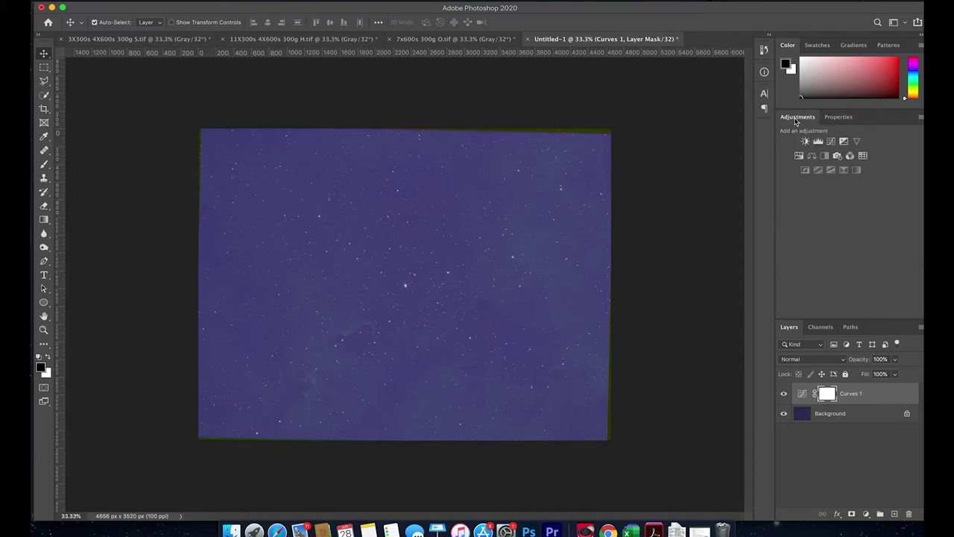
# - Add a Levels adjustment layer above the Curves layer and raise the Blue channel's black point to 43
pyautogui.click(819, 141)
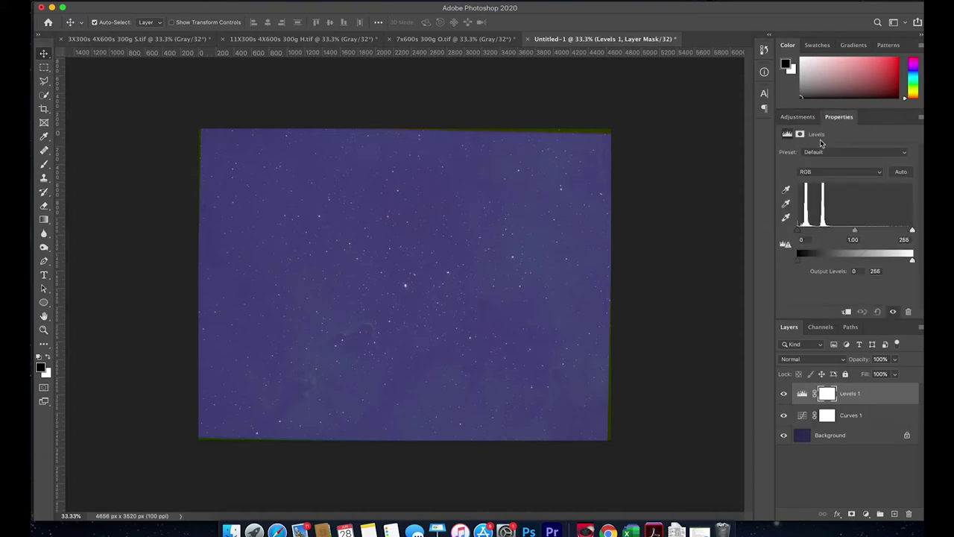
# - Crop the image slightly on all sides to remove the misaligned colored borders, leaving about 4523 x 3301 px
pyautogui.press('c')
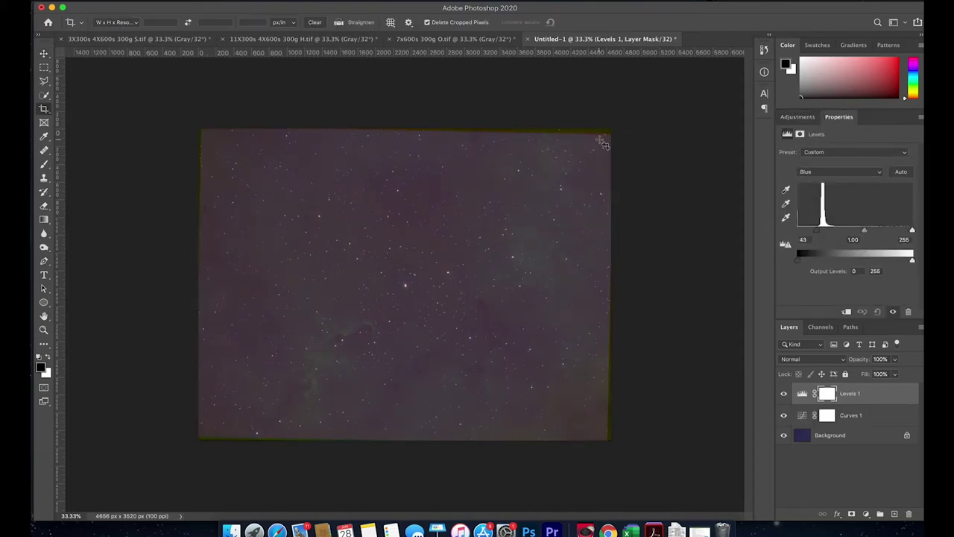
pyautogui.moveTo(607, 136); pyautogui.dragTo(601, 134)
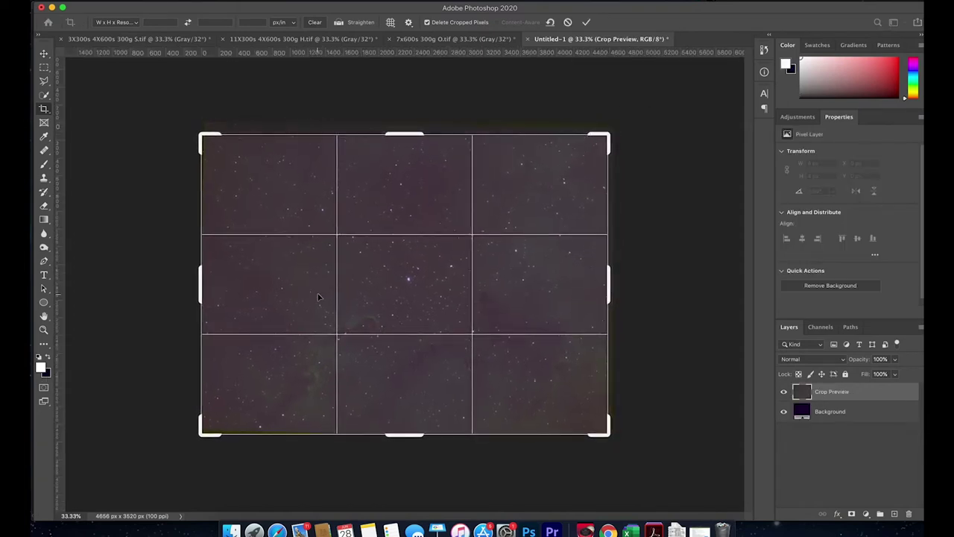
pyautogui.moveTo(204, 429); pyautogui.dragTo(207, 426)
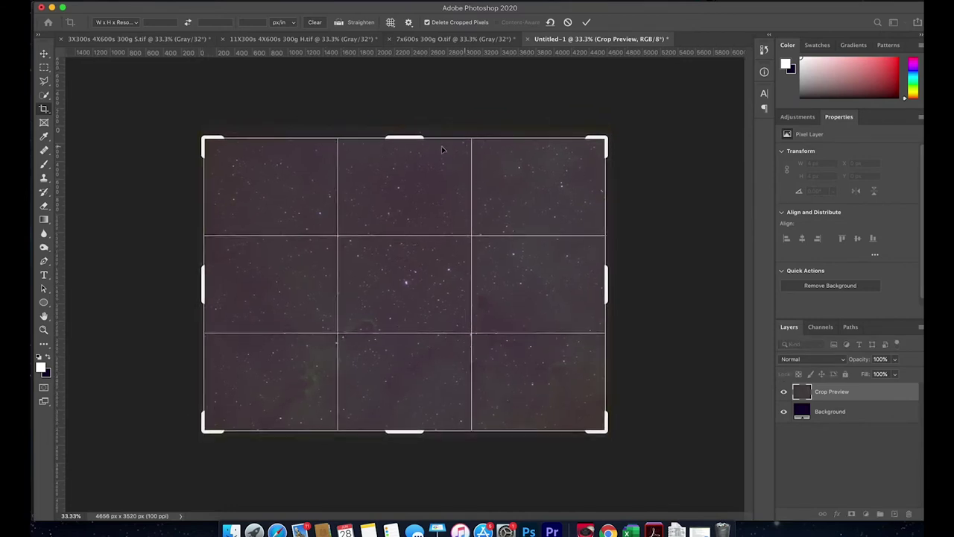
pyautogui.press('Return')
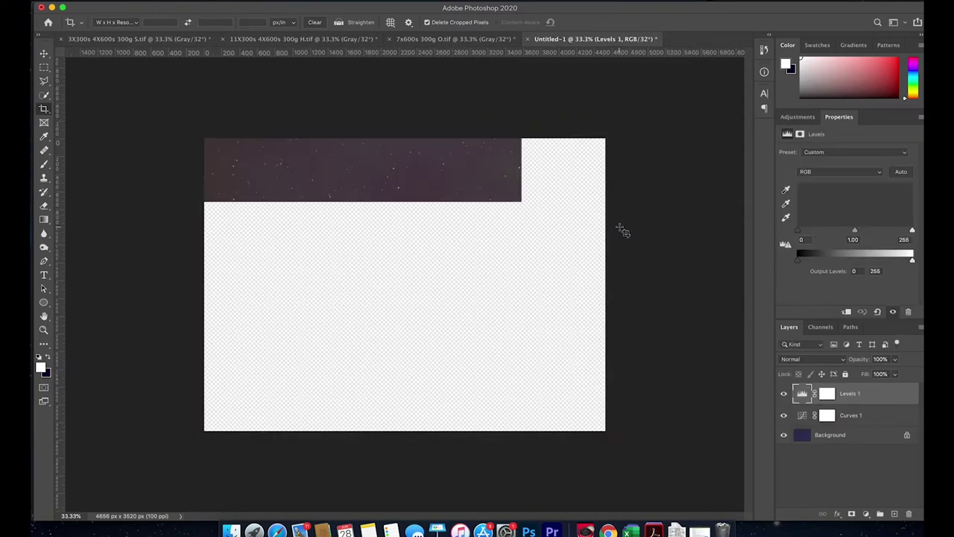
# - Set the Levels layer's black points to 13 for Red, 9 for Green and 47 for Blue
pyautogui.click(820, 173)
pyautogui.click(815, 180)
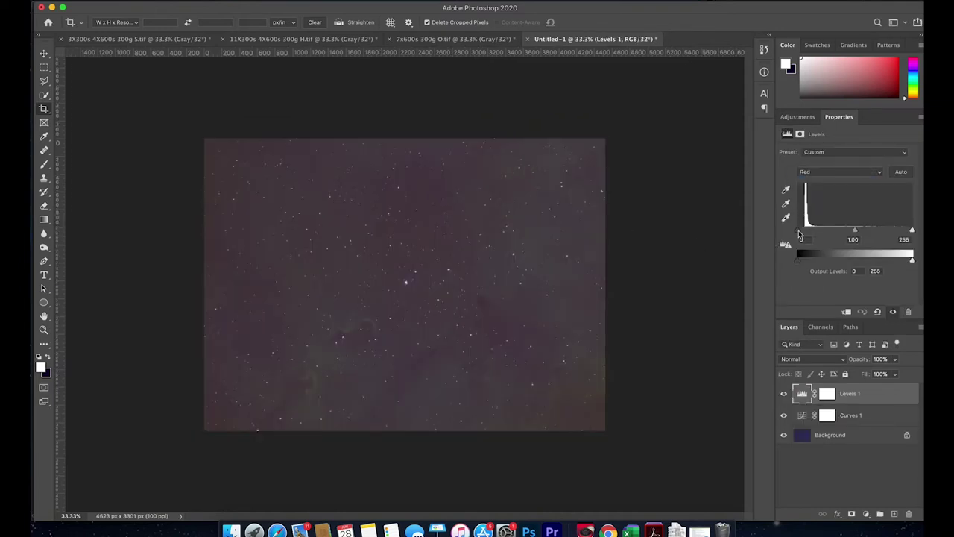
pyautogui.moveTo(799, 234); pyautogui.dragTo(804, 235)
pyautogui.click(817, 177)
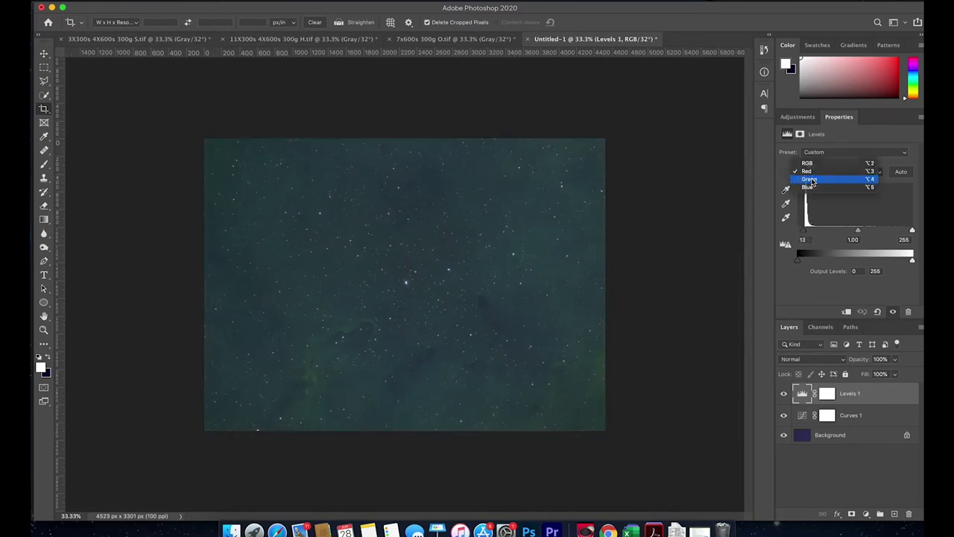
pyautogui.click(813, 182)
pyautogui.moveTo(801, 235); pyautogui.dragTo(805, 236)
pyautogui.click(832, 174)
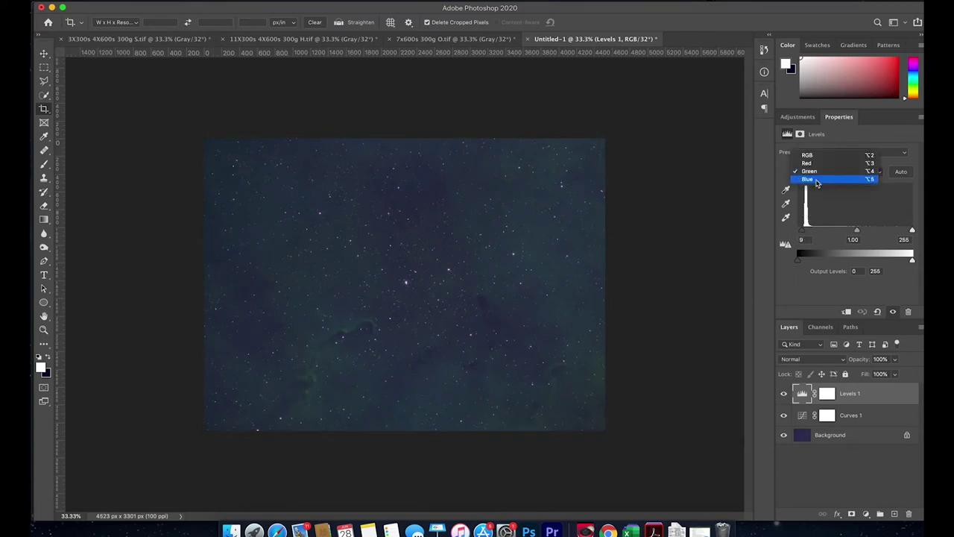
pyautogui.click(817, 180)
pyautogui.moveTo(803, 230); pyautogui.dragTo(820, 233)
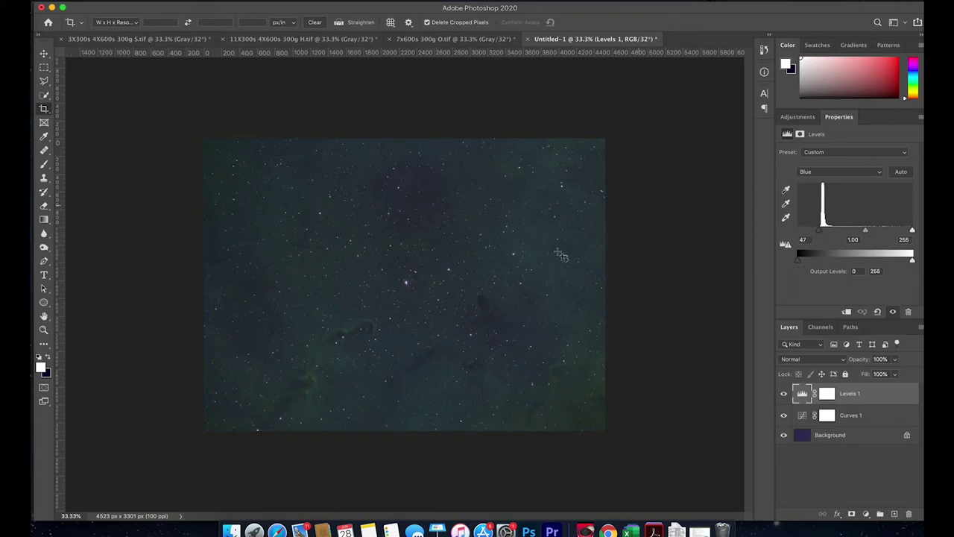
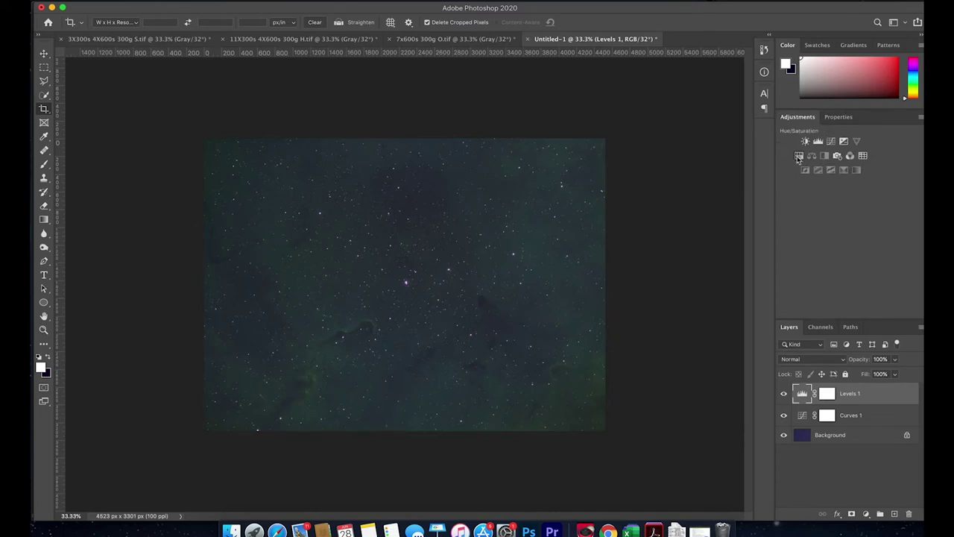
# - Add a Hue/Saturation adjustment layer above the Levels layer and raise the master saturation slightly
pyautogui.click(800, 157)
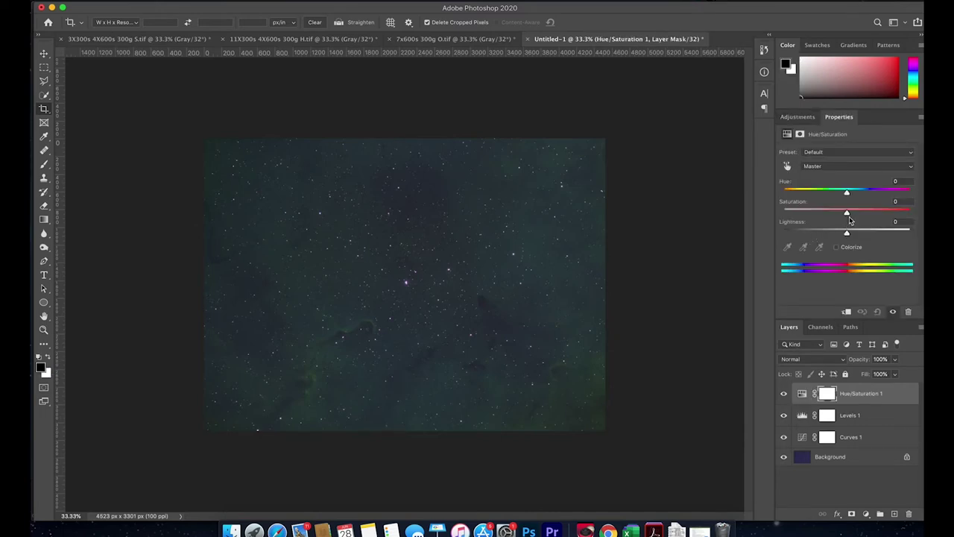
pyautogui.moveTo(848, 215); pyautogui.dragTo(851, 215)
# - Add a second Curves adjustment layer, lift the shadows of the RGB curve and hold the brighter tones with a point around input 136, output 154
pyautogui.click(799, 117)
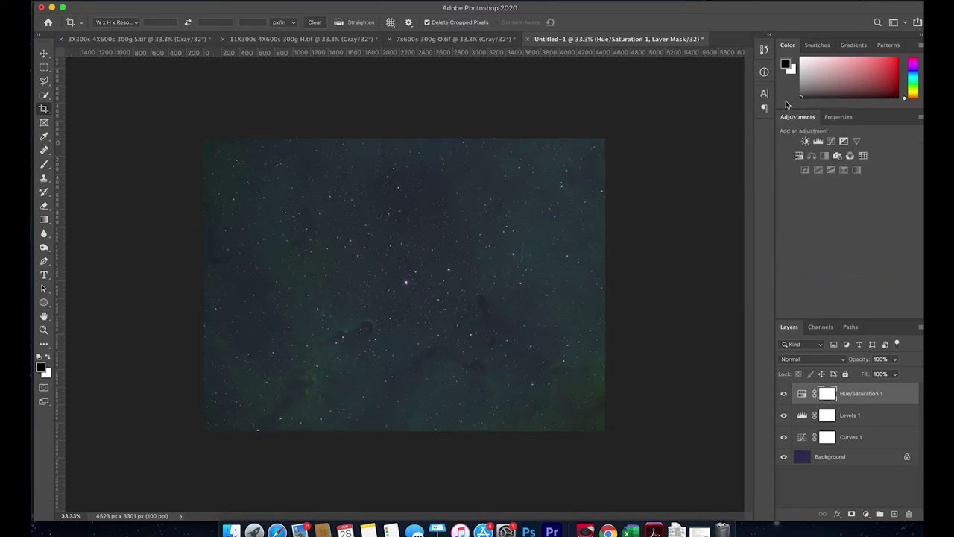
pyautogui.click(833, 142)
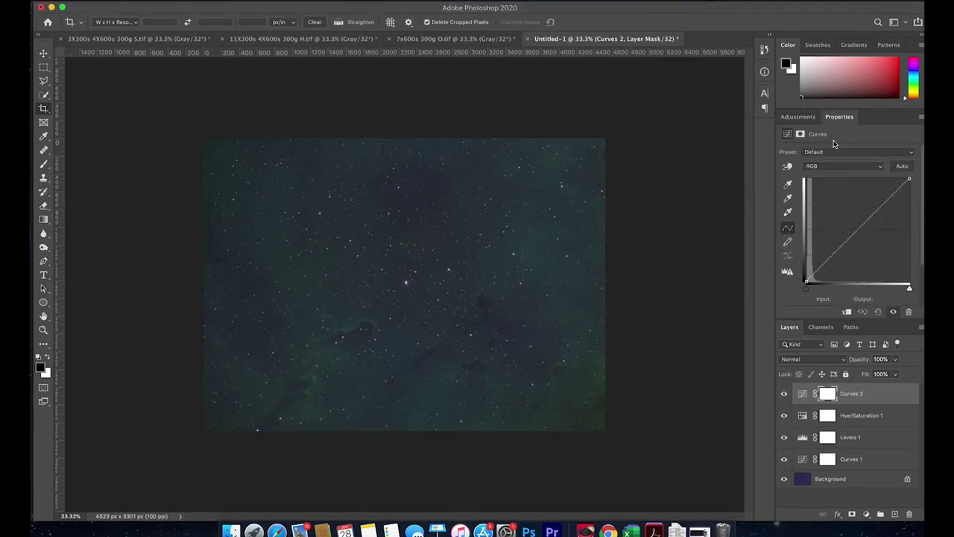
pyautogui.moveTo(820, 267); pyautogui.dragTo(820, 246)
pyautogui.moveTo(850, 196); pyautogui.dragTo(861, 219)
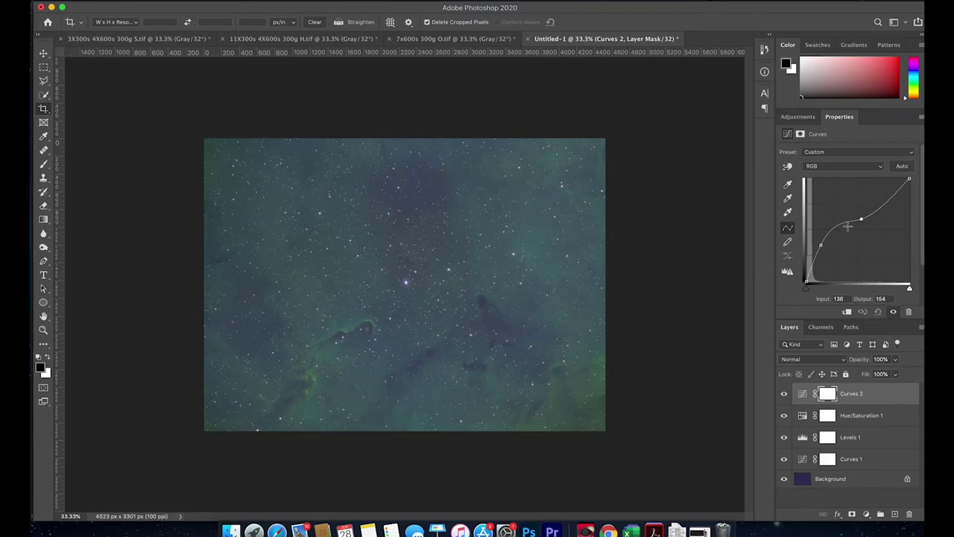
pyautogui.click(846, 223)
pyautogui.moveTo(862, 218); pyautogui.dragTo(862, 219)
# - Add a second Levels adjustment layer on top and set the Red channel's black point to 4
pyautogui.click(798, 117)
pyautogui.click(819, 141)
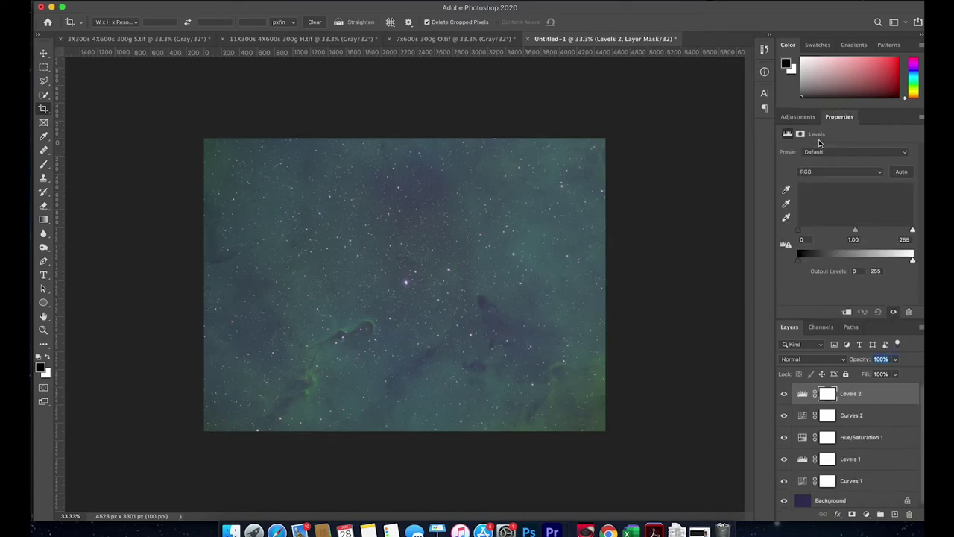
pyautogui.click(826, 176)
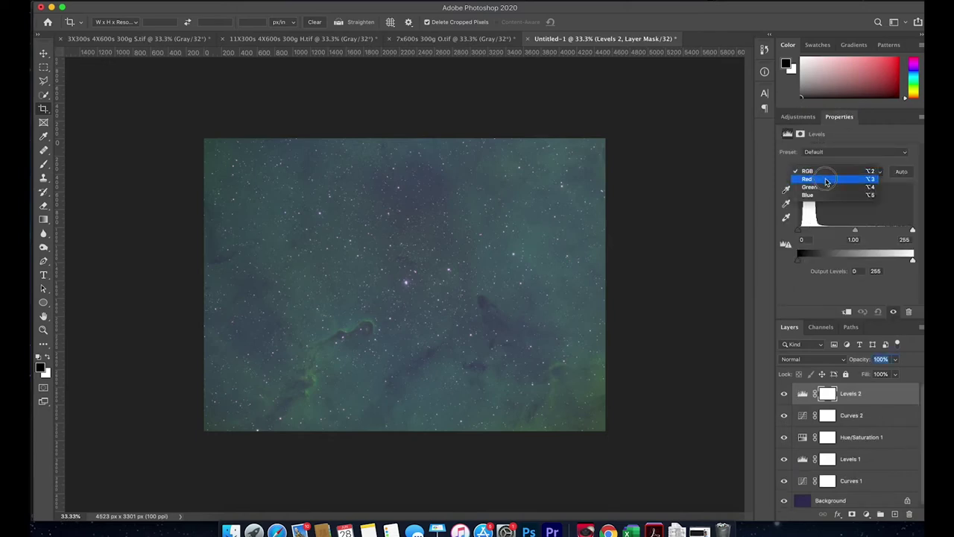
pyautogui.click(820, 180)
pyautogui.moveTo(799, 232); pyautogui.dragTo(802, 235)
# - Raise the second Levels layer's black point to 11 for Green and slightly for Blue
pyautogui.click(827, 174)
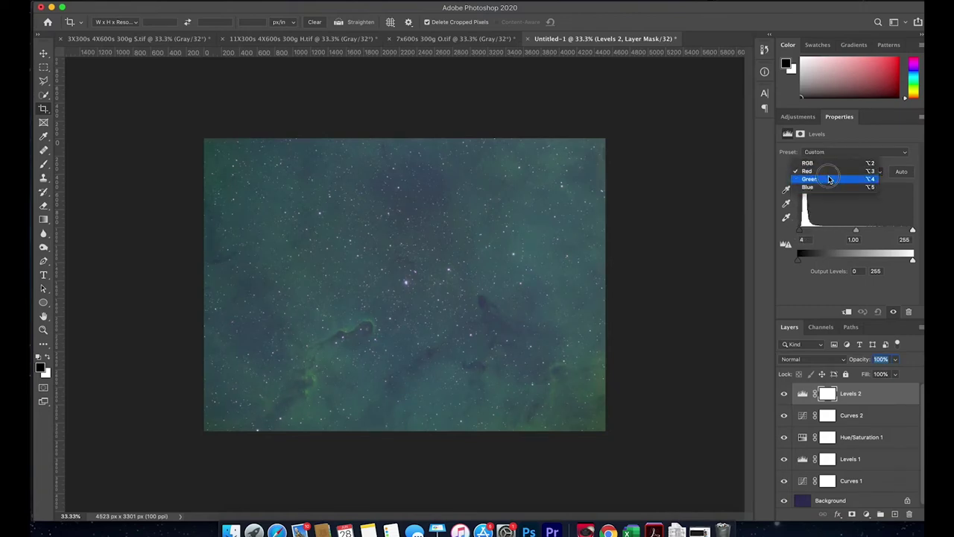
pyautogui.click(829, 181)
pyautogui.moveTo(802, 235); pyautogui.dragTo(804, 234)
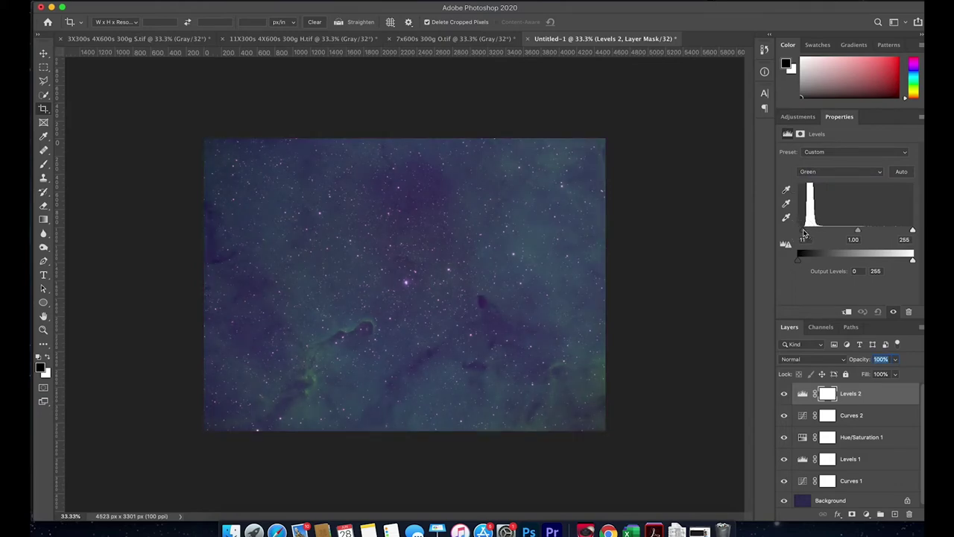
pyautogui.click(833, 174)
pyautogui.click(833, 183)
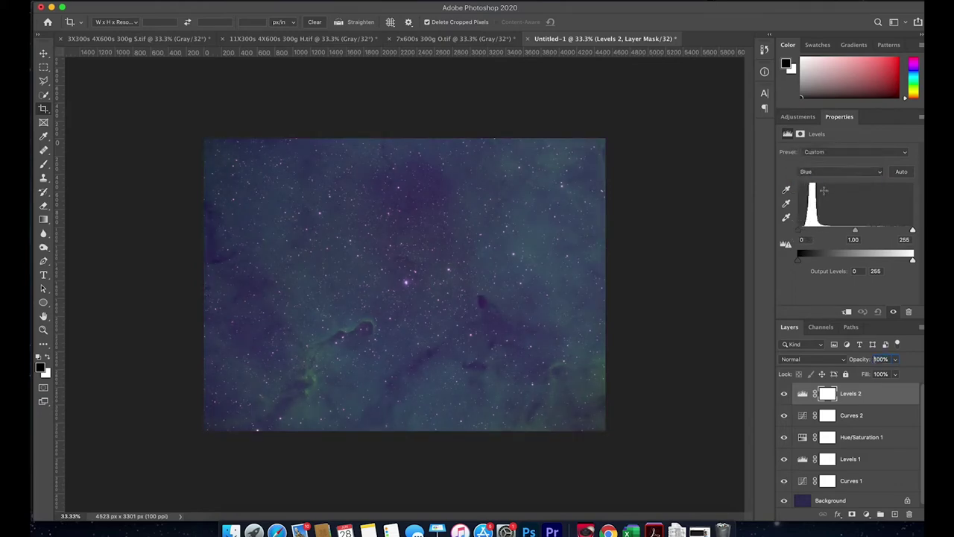
pyautogui.moveTo(802, 232); pyautogui.dragTo(803, 234)
# - Add a second Hue/Saturation adjustment layer on top and set the master saturation to +5
pyautogui.click(797, 116)
pyautogui.click(797, 144)
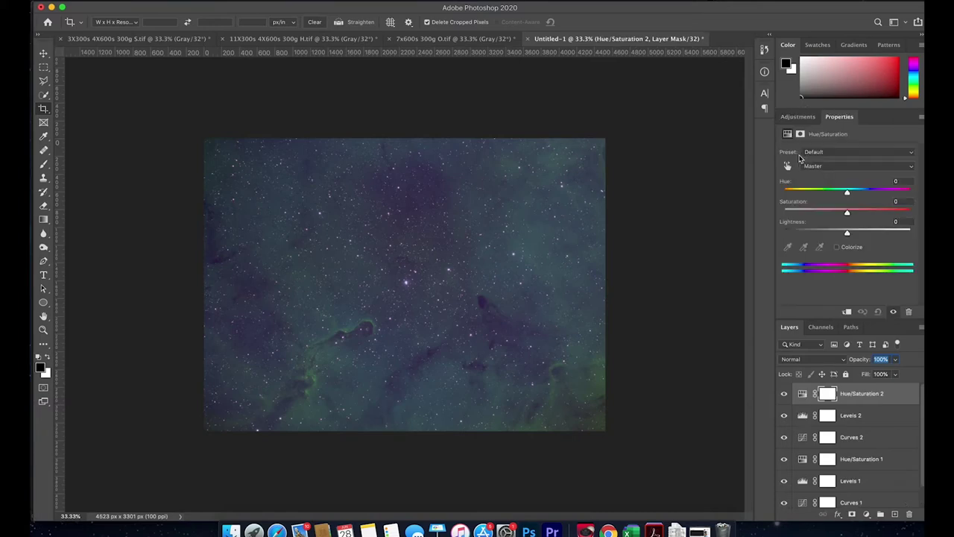
pyautogui.moveTo(847, 213); pyautogui.dragTo(852, 216)
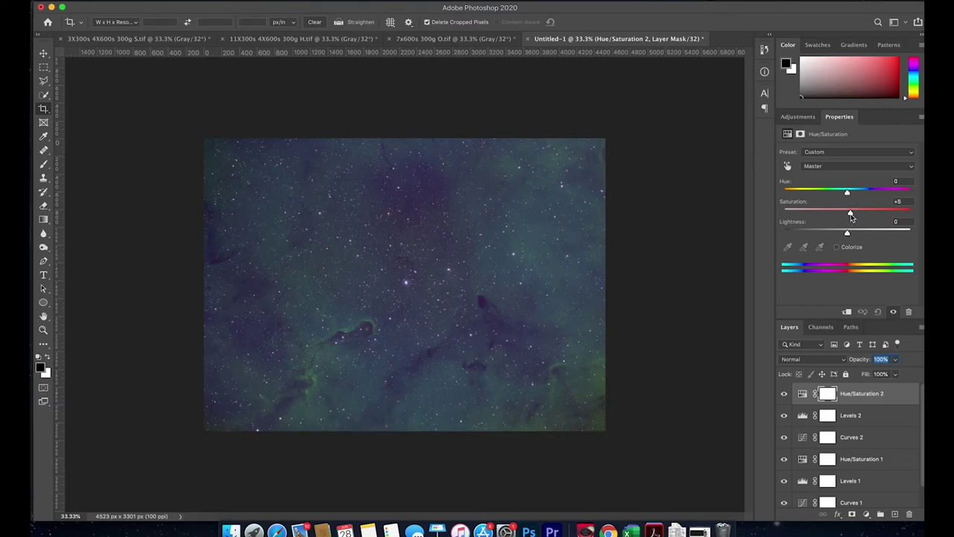
# - Add a third Curves adjustment layer, lift the RGB shadows at input 52 to output 88 and hold the brighter tones at input 136, output 143
pyautogui.click(797, 118)
pyautogui.click(829, 146)
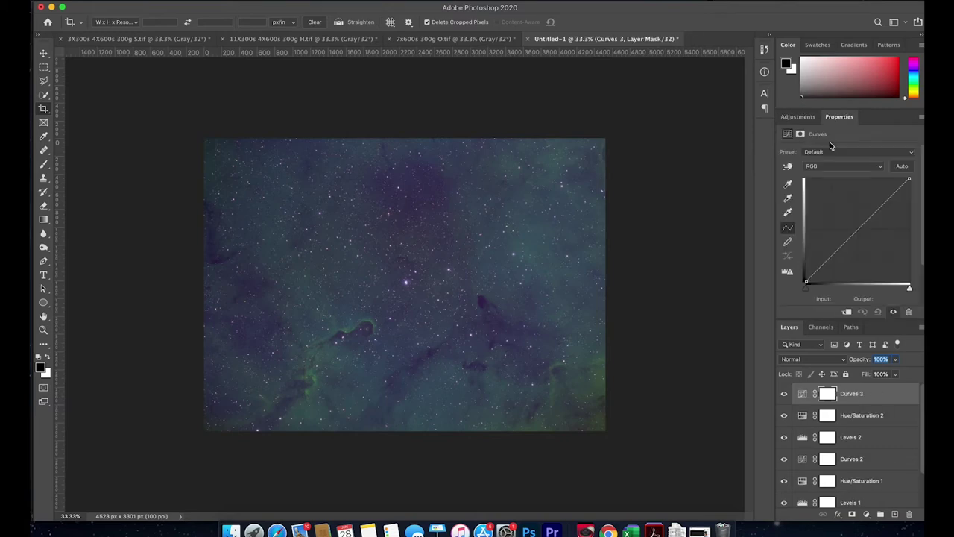
pyautogui.click(837, 250)
pyautogui.moveTo(836, 250); pyautogui.dragTo(830, 247)
pyautogui.click(860, 215)
pyautogui.moveTo(859, 215); pyautogui.dragTo(860, 225)
pyautogui.click(828, 246)
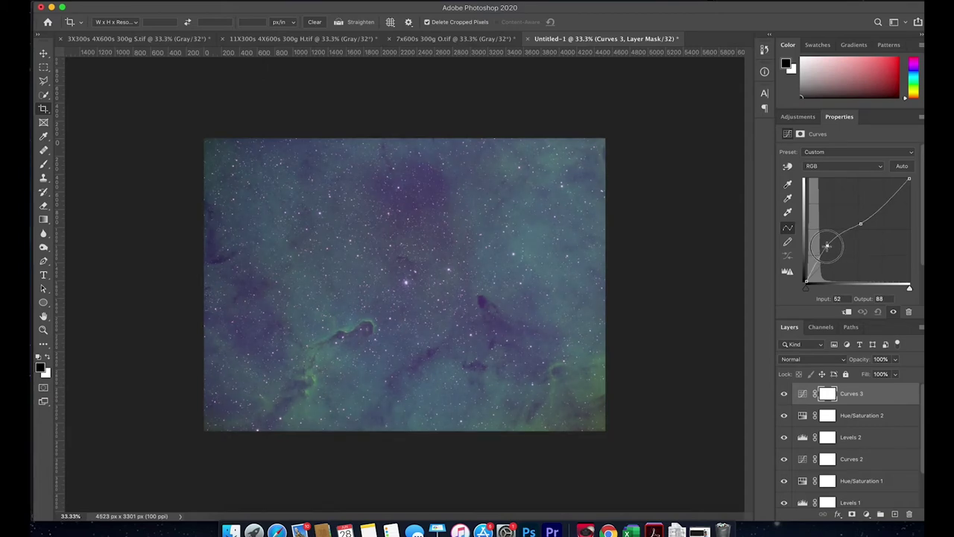
pyautogui.click(842, 234)
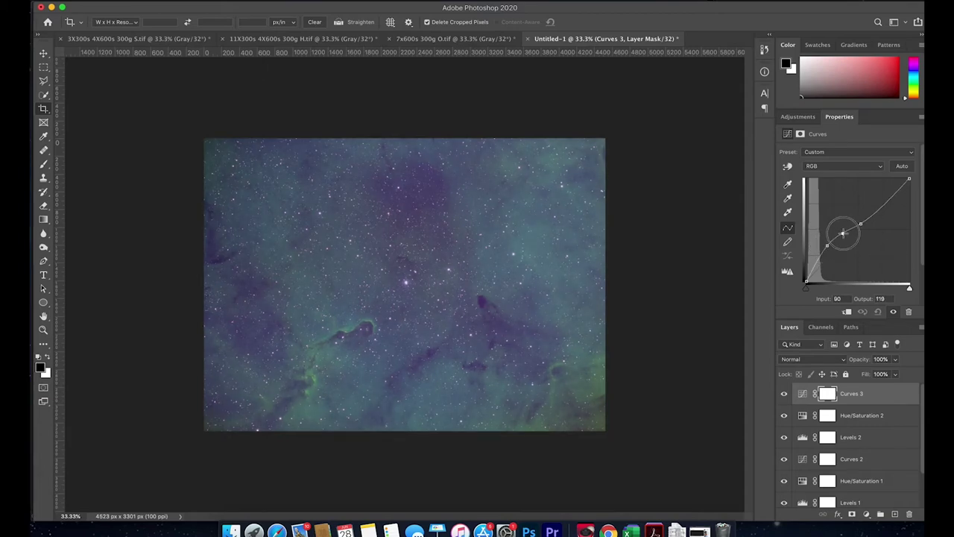
pyautogui.click(862, 224)
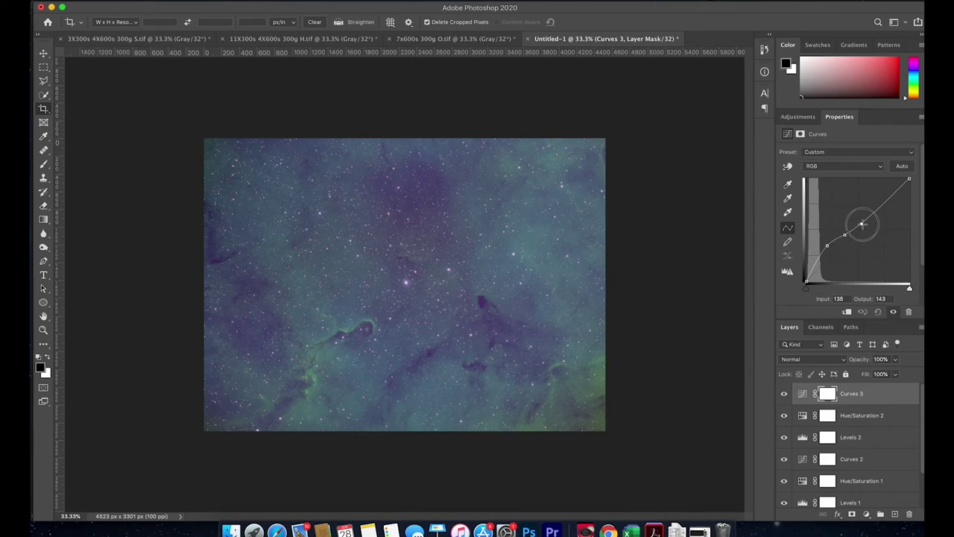
# - Add a third Levels adjustment layer on top and set the Green channel's black point to 1
pyautogui.click(812, 117)
pyautogui.click(819, 141)
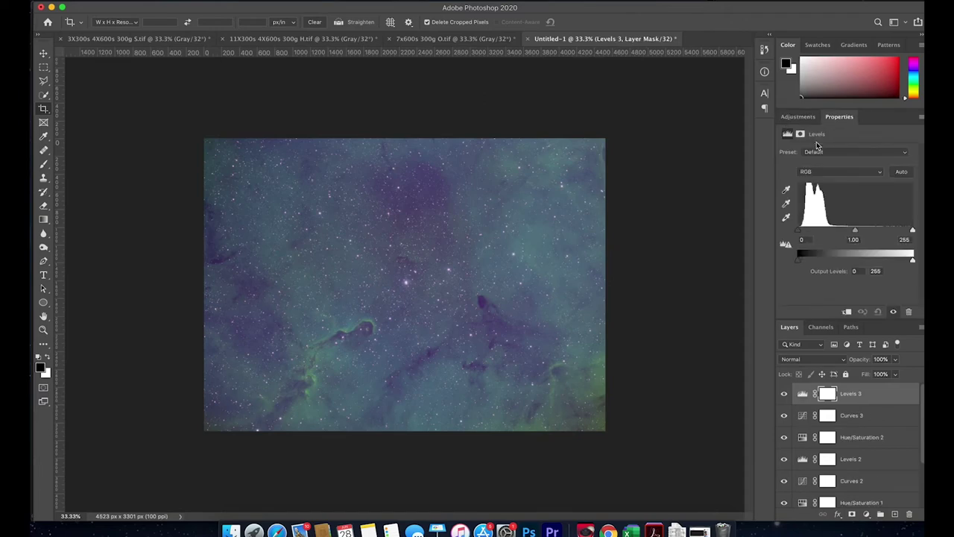
pyautogui.click(812, 172)
pyautogui.click(813, 179)
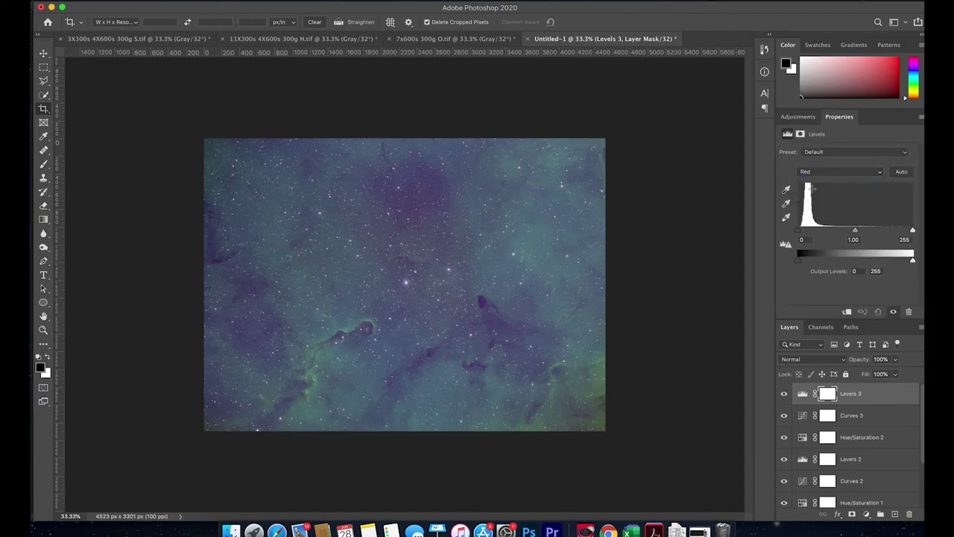
pyautogui.click(817, 176)
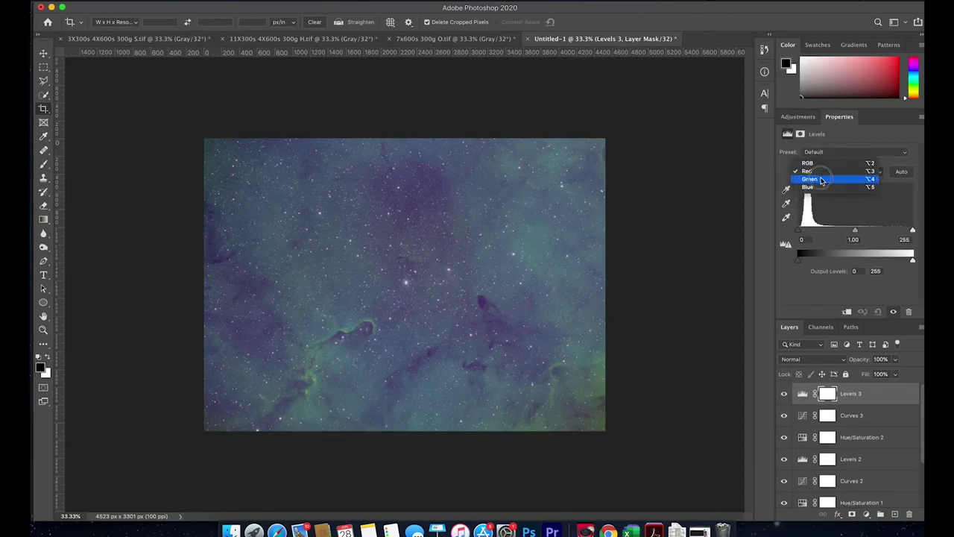
pyautogui.click(820, 181)
pyautogui.click(800, 233)
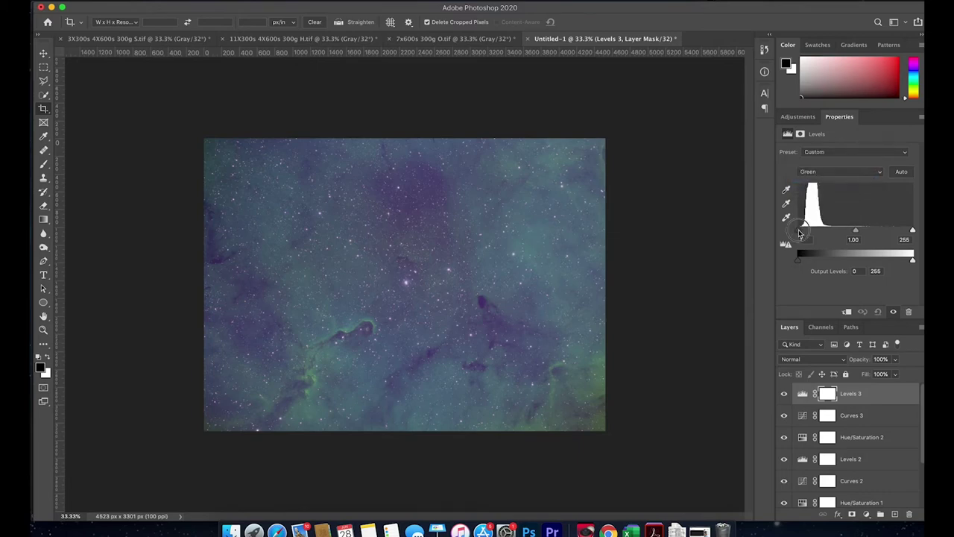
# - Set the Blue channel's black point to 4 in the third Levels layer
pyautogui.click(819, 177)
pyautogui.click(821, 181)
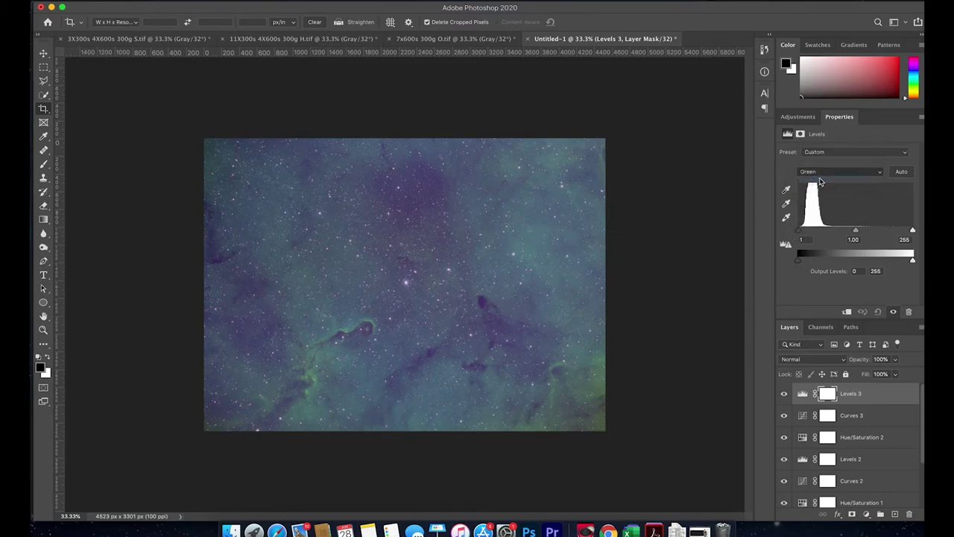
pyautogui.click(820, 176)
pyautogui.click(820, 192)
pyautogui.moveTo(799, 234); pyautogui.dragTo(802, 234)
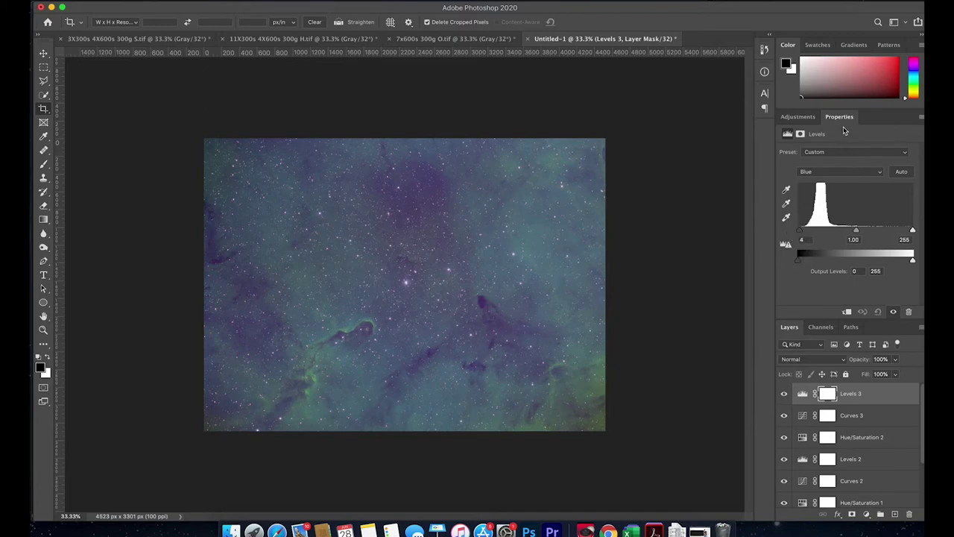
# - Add a third Hue/Saturation adjustment layer on top and raise the master saturation slightly
pyautogui.click(798, 116)
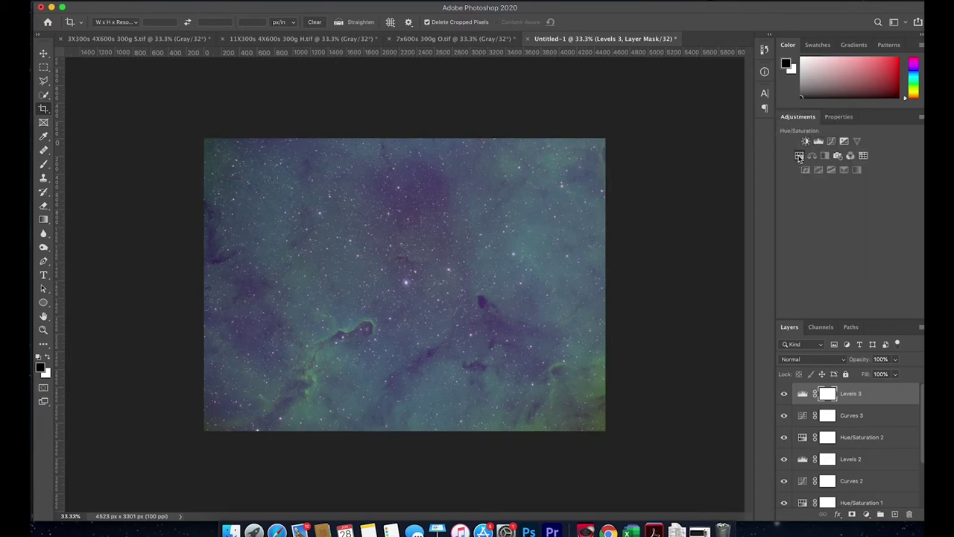
pyautogui.click(799, 157)
pyautogui.click(850, 217)
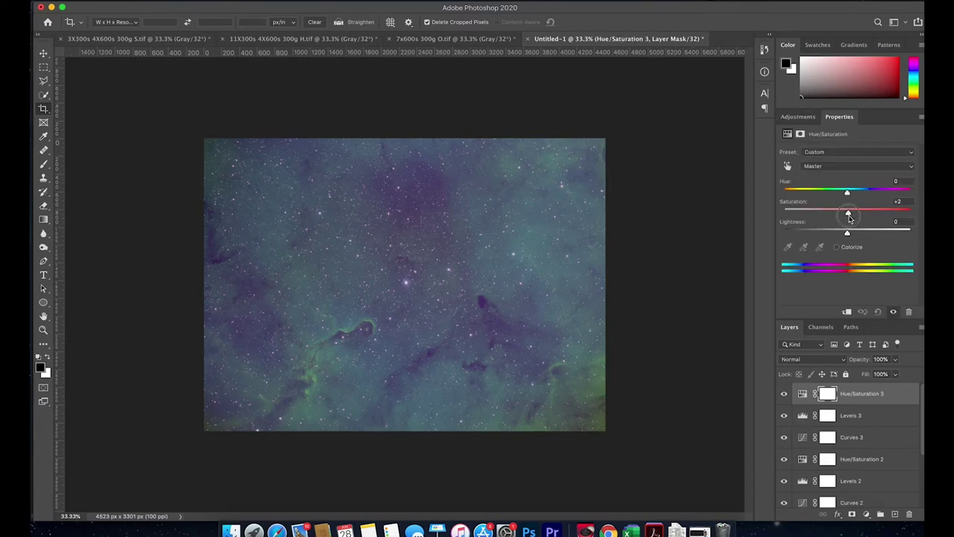
pyautogui.moveTo(849, 216); pyautogui.dragTo(851, 216)
# - Add a fourth Curves adjustment layer, lift the RGB shadows and hold the brighter tones at input 133, output 142
pyautogui.click(805, 119)
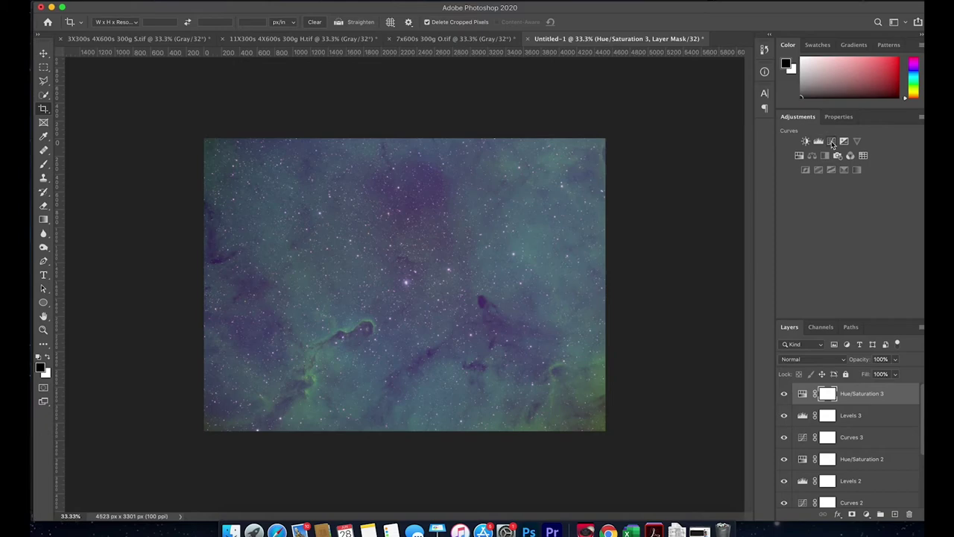
pyautogui.click(831, 141)
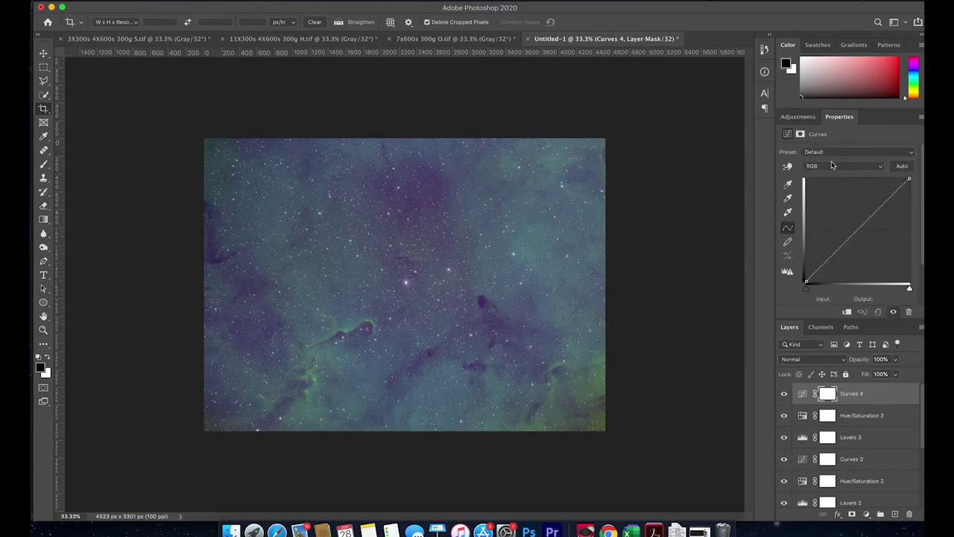
pyautogui.click(827, 247)
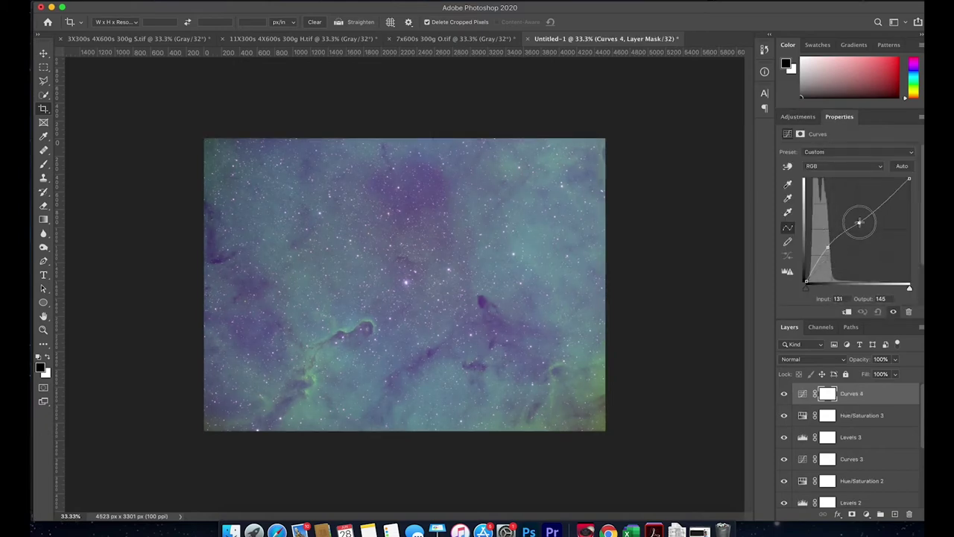
pyautogui.moveTo(859, 221); pyautogui.dragTo(861, 224)
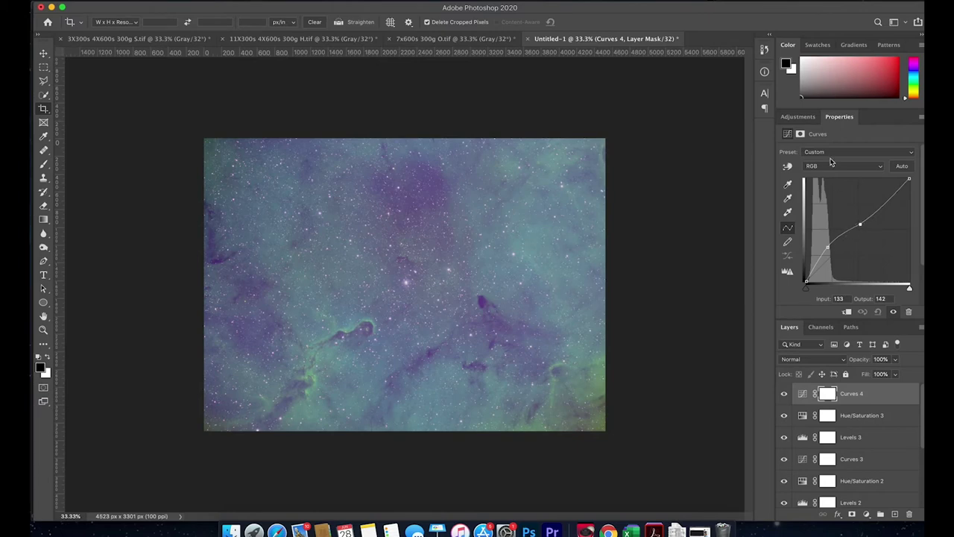
# - Add a fourth Levels adjustment layer on top and set the Red channel's black point to 5
pyautogui.click(798, 117)
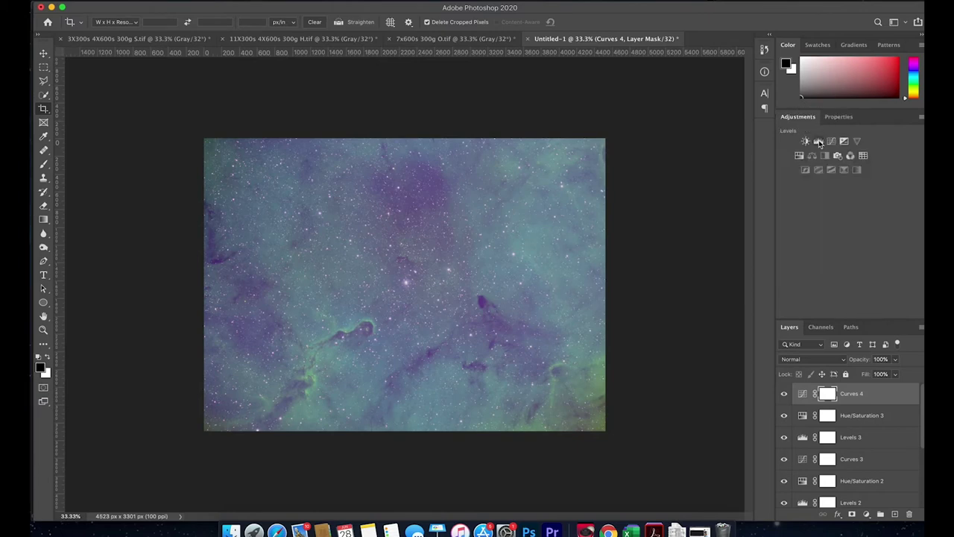
pyautogui.click(819, 141)
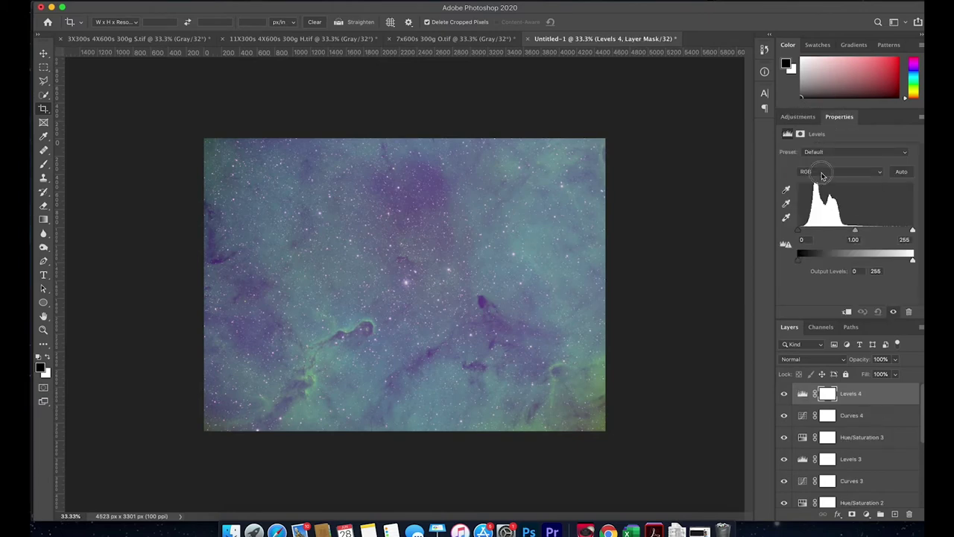
pyautogui.click(824, 173)
pyautogui.click(814, 182)
pyautogui.moveTo(802, 234); pyautogui.dragTo(803, 232)
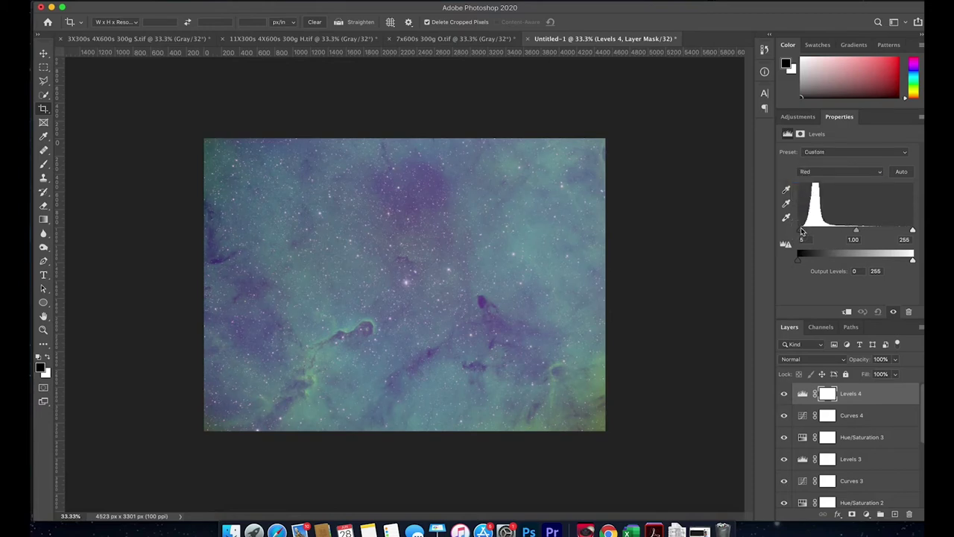
# - Set the black points of the Green and Blue channels to 6 in the fourth Levels layer
pyautogui.click(827, 173)
pyautogui.click(813, 182)
pyautogui.moveTo(802, 234); pyautogui.dragTo(802, 236)
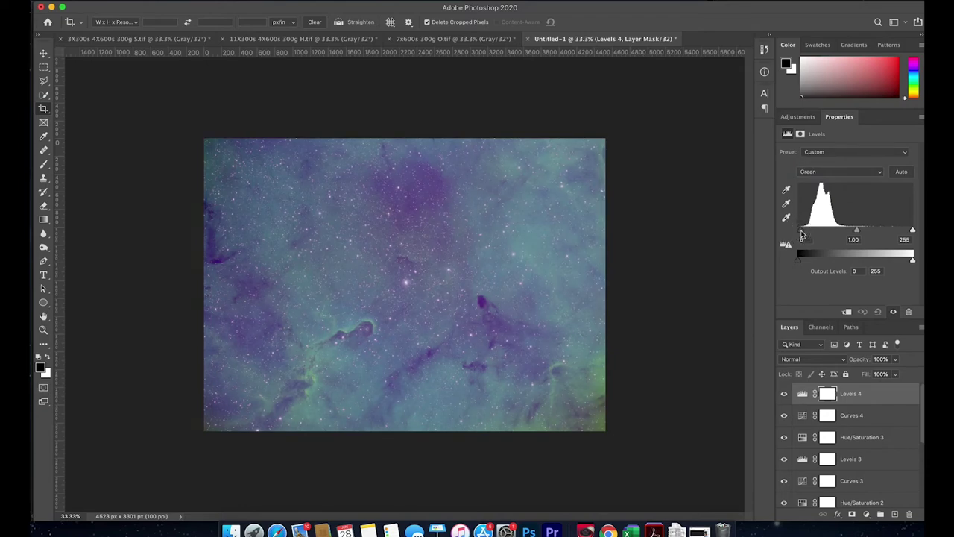
pyautogui.click(828, 174)
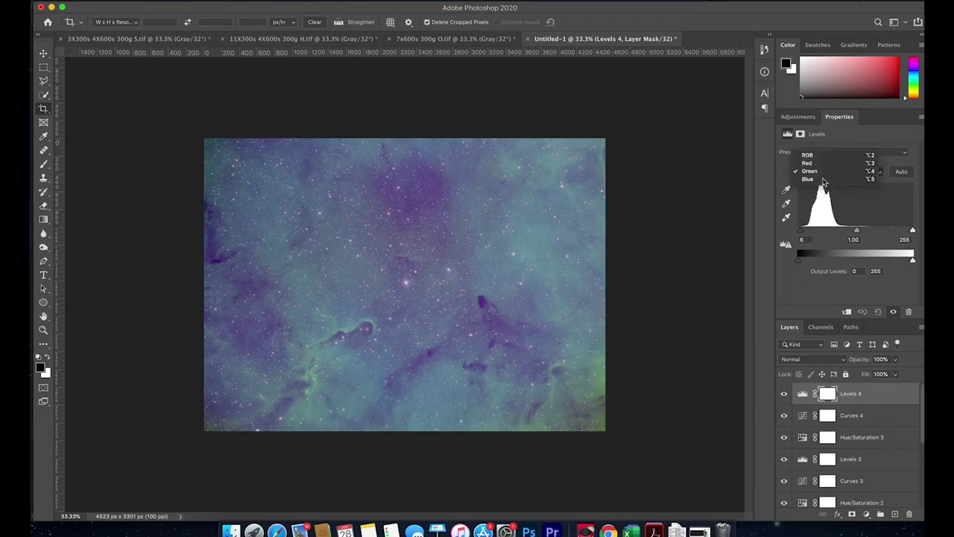
pyautogui.click(809, 179)
pyautogui.moveTo(803, 236); pyautogui.dragTo(801, 234)
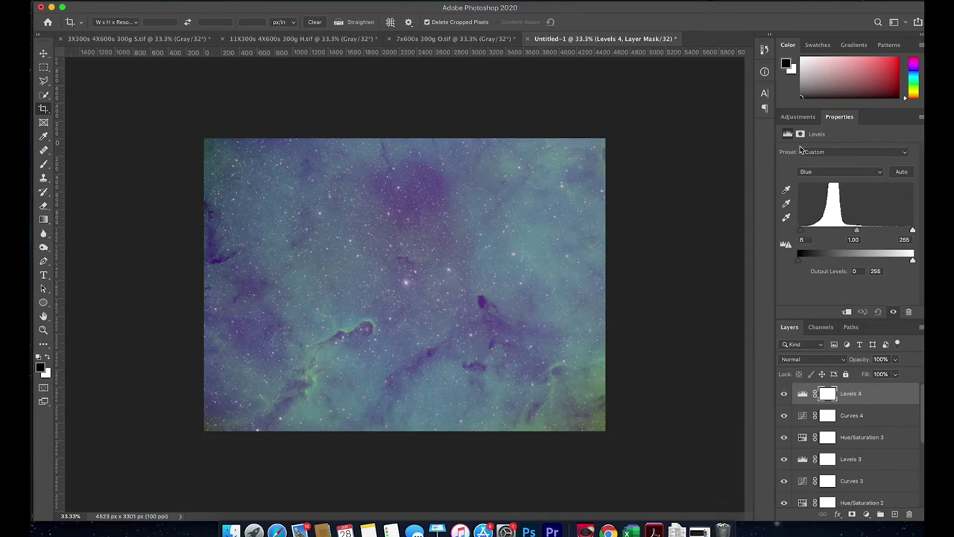
# - Add a fourth Hue/Saturation adjustment layer on top and set the master saturation to +3
pyautogui.click(799, 117)
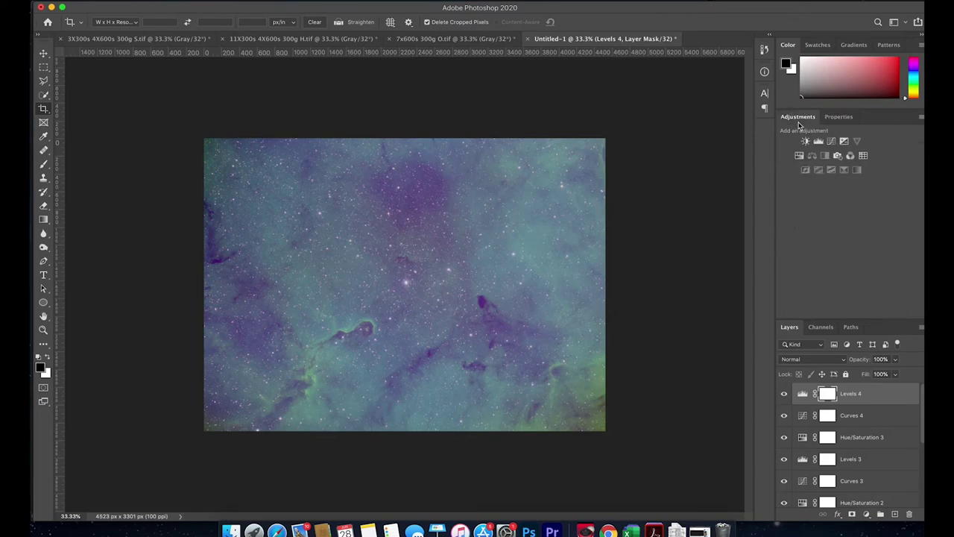
pyautogui.click(803, 163)
pyautogui.moveTo(847, 214); pyautogui.dragTo(851, 215)
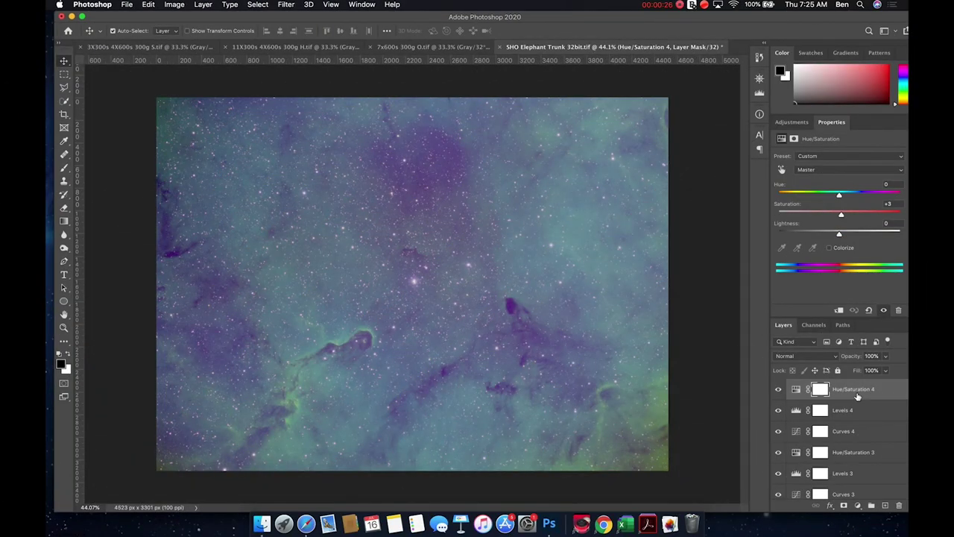
# - Stamp all visible layers into a new merged layer at the top of the stack and save the 32-bit file
pyautogui.press('super')
pyautogui.press('super+alt+shift+e')
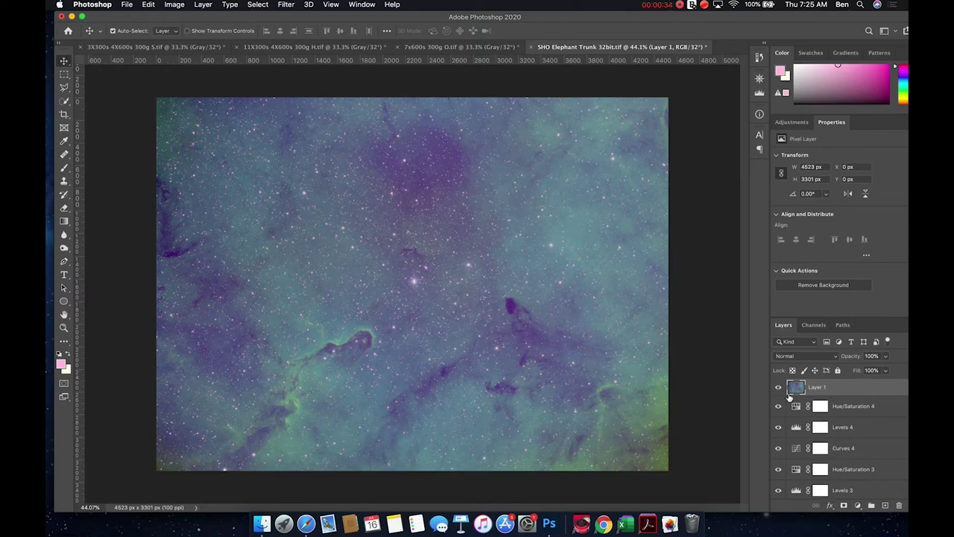
pyautogui.press('super+s')
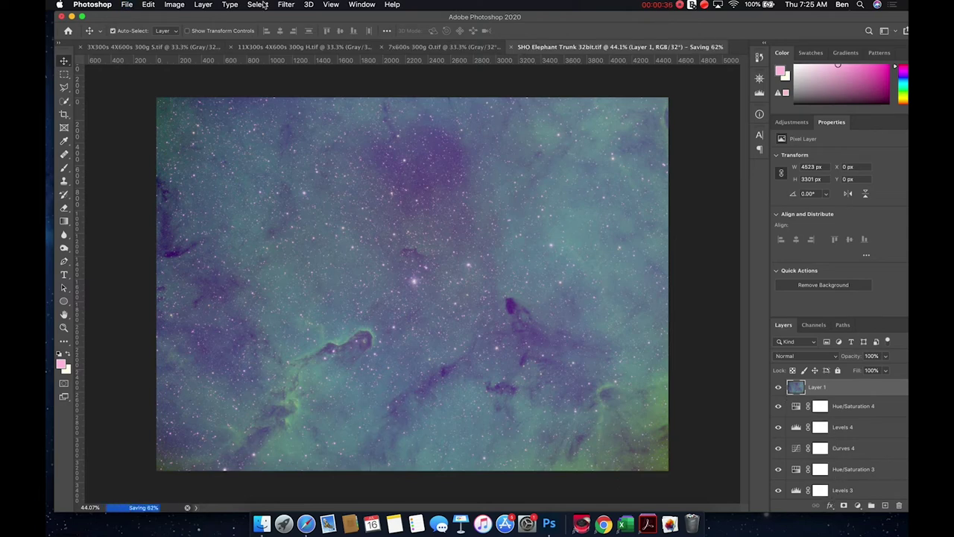
# - Duplicate the image with all its layers under the name "SHO Elephant Trunk 16bit"
pyautogui.click(174, 6)
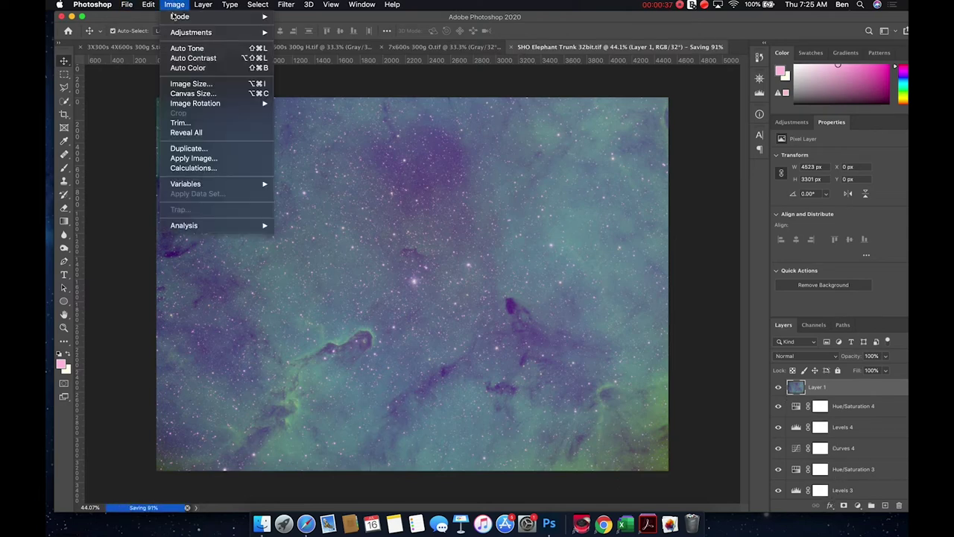
pyautogui.click(197, 152)
pyautogui.press('Right')
pyautogui.press('BackSpace')
pyautogui.press('BackSpace')
pyautogui.press('BackSpace')
pyautogui.press('BackSpace')
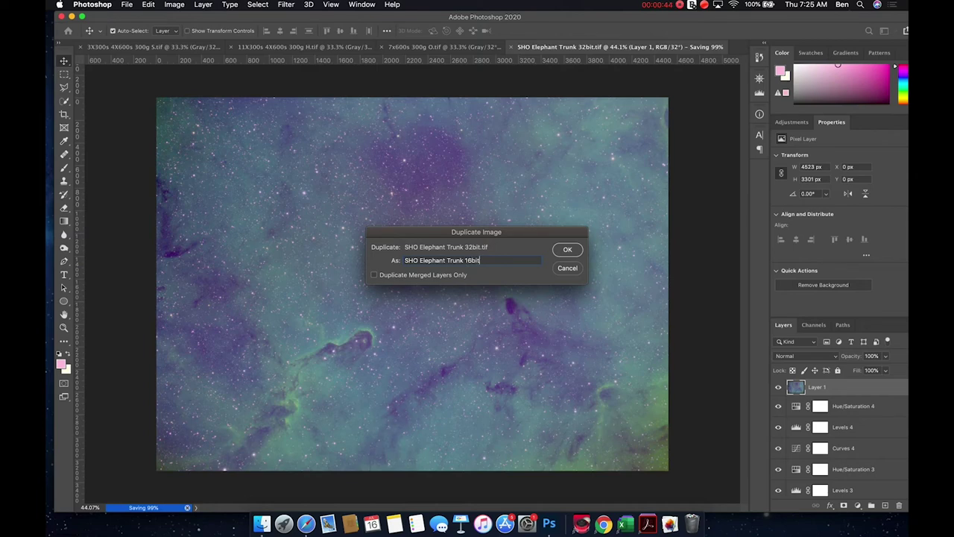
pyautogui.write('16bit')
pyautogui.press('Return')
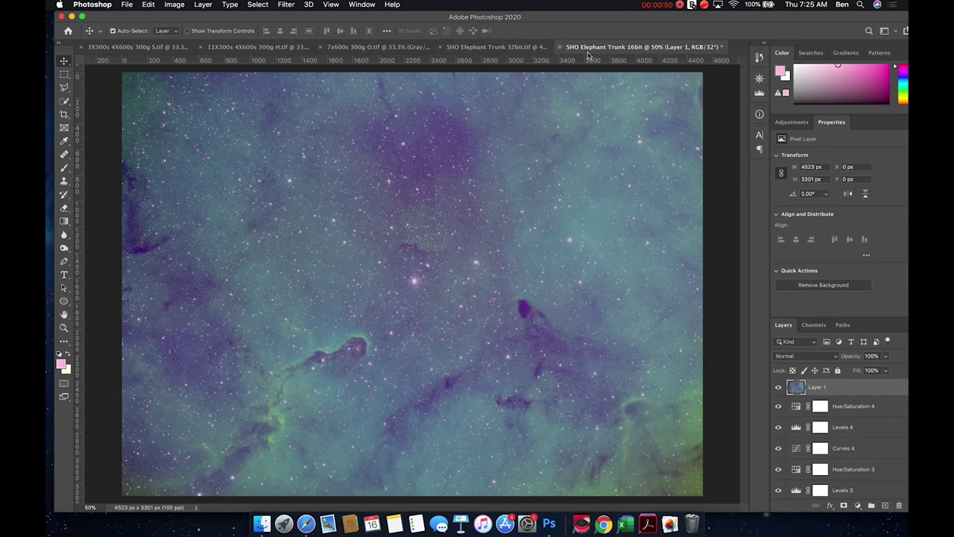
# - Convert the duplicated image to 16 Bits/Channel without merging its layers
pyautogui.click(174, 4)
pyautogui.moveTo(209, 18)
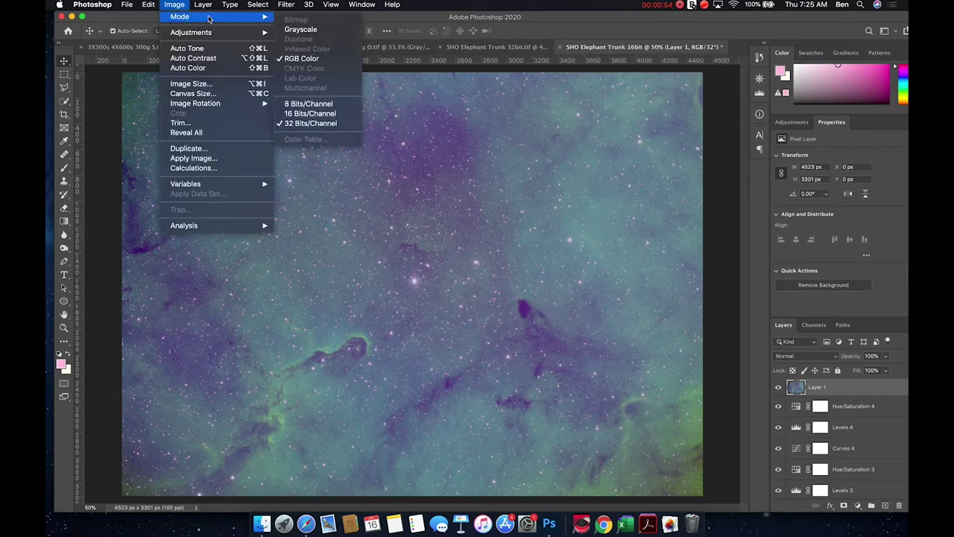
pyautogui.click(310, 114)
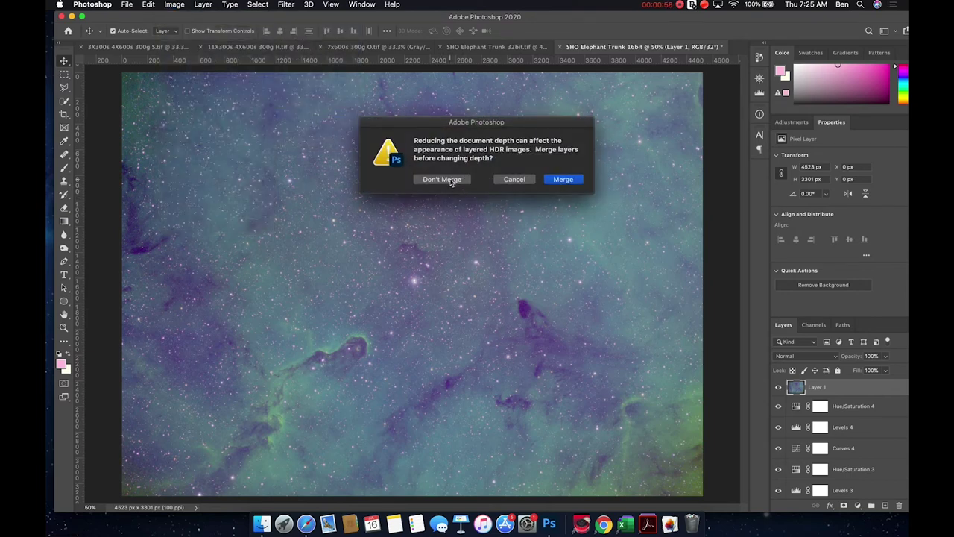
pyautogui.click(449, 182)
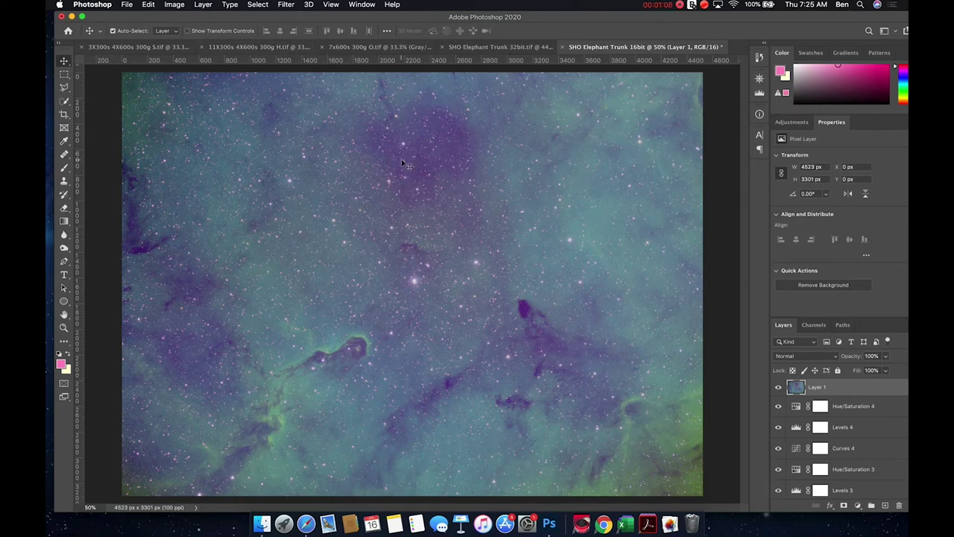
# - Select the stars in the 16-bit image with Color Range set to Highlights, fuzziness 28% and range 170
pyautogui.hotkey('ctrl', 'shift', 'Tab')
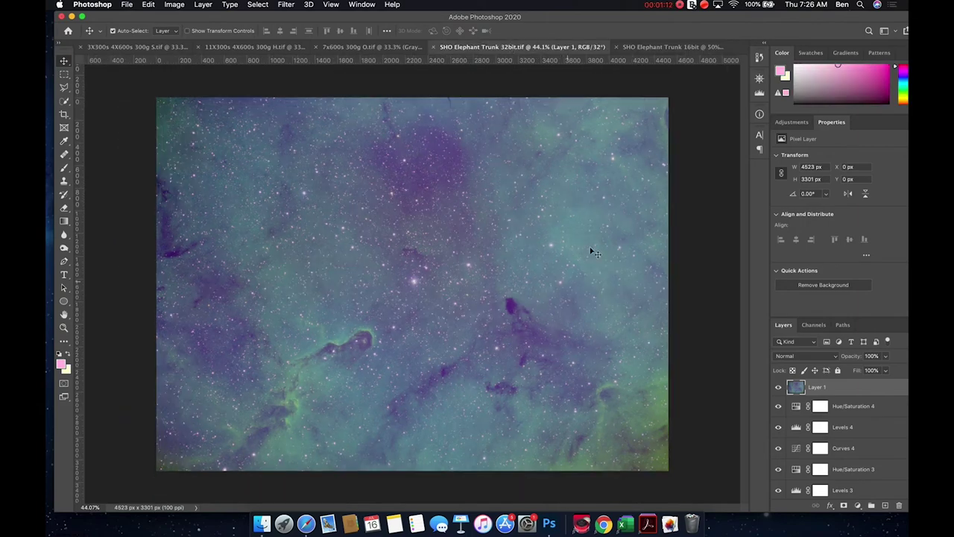
pyautogui.click(680, 50)
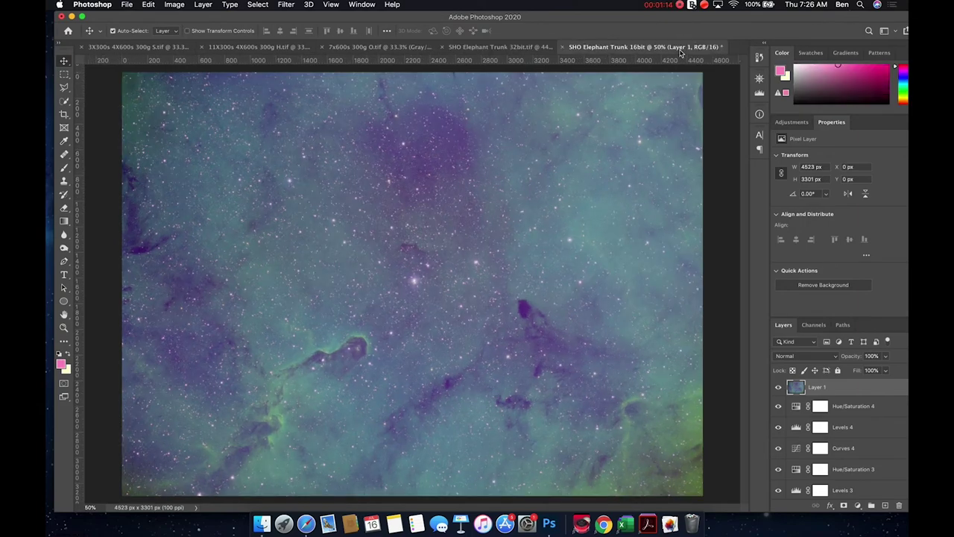
pyautogui.click(286, 5)
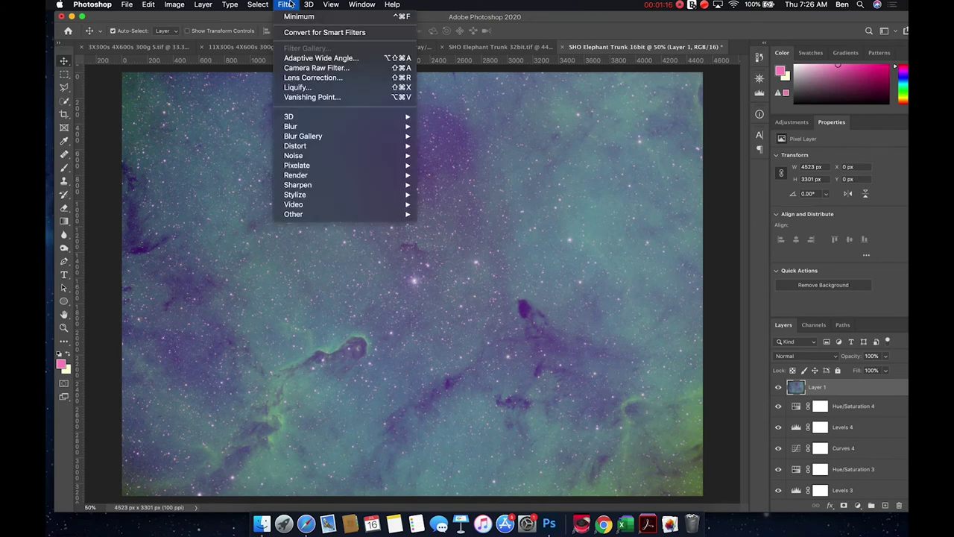
pyautogui.moveTo(258, 4)
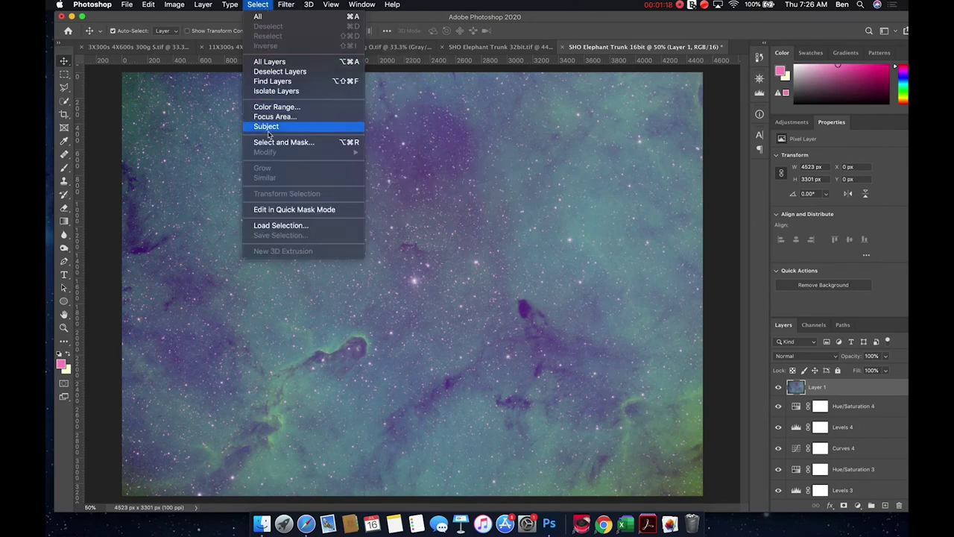
pyautogui.click(274, 108)
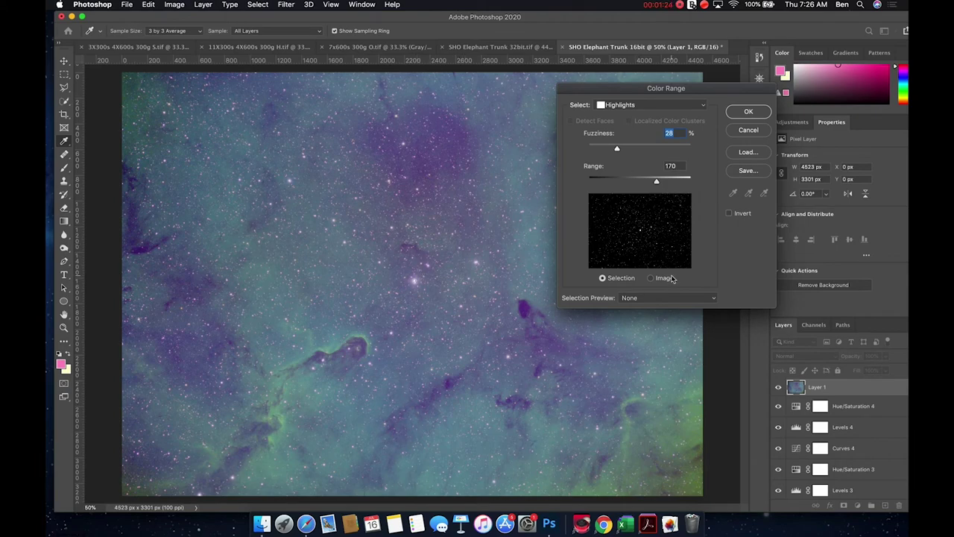
pyautogui.click(752, 112)
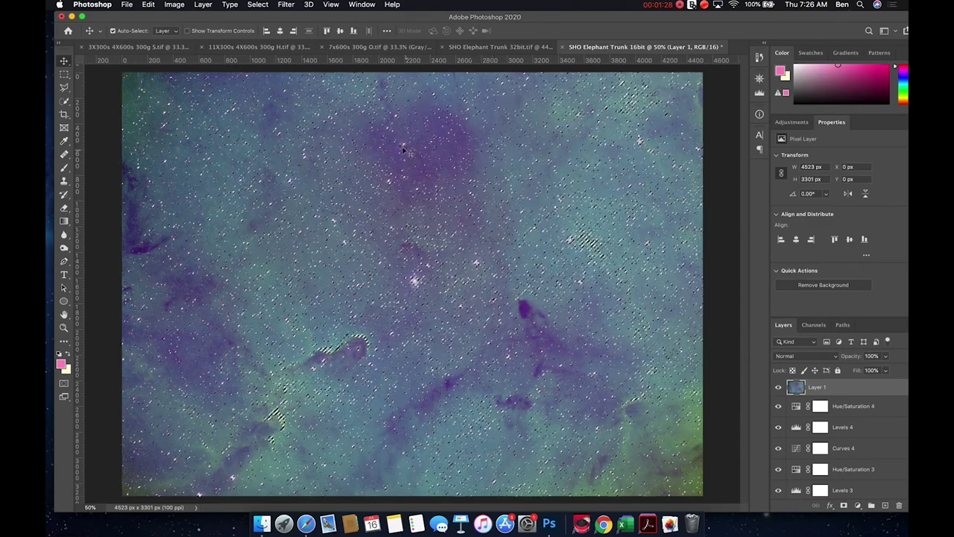
# - Feather the star selection twice, using a radius of 2 pixels for the second pass
pyautogui.click(257, 4)
pyautogui.moveTo(291, 153)
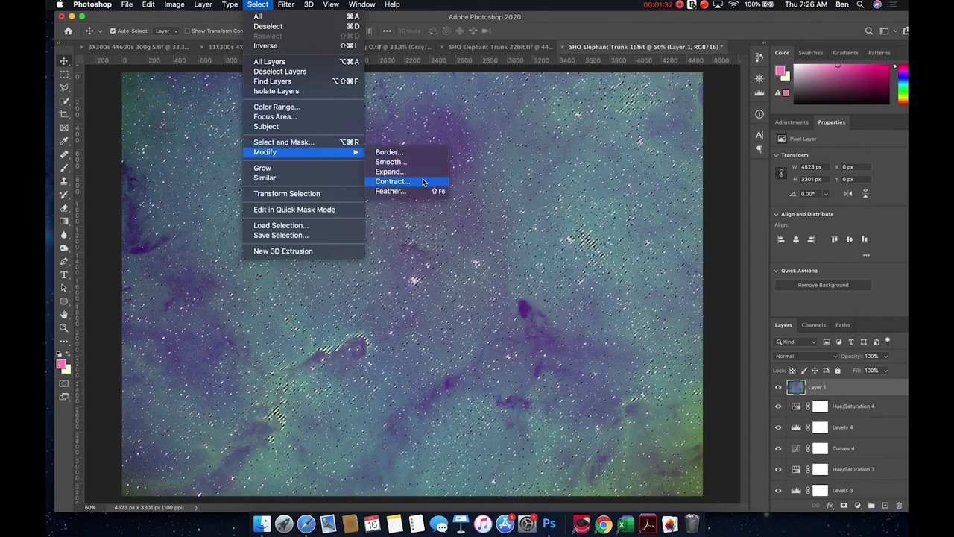
pyautogui.click(423, 192)
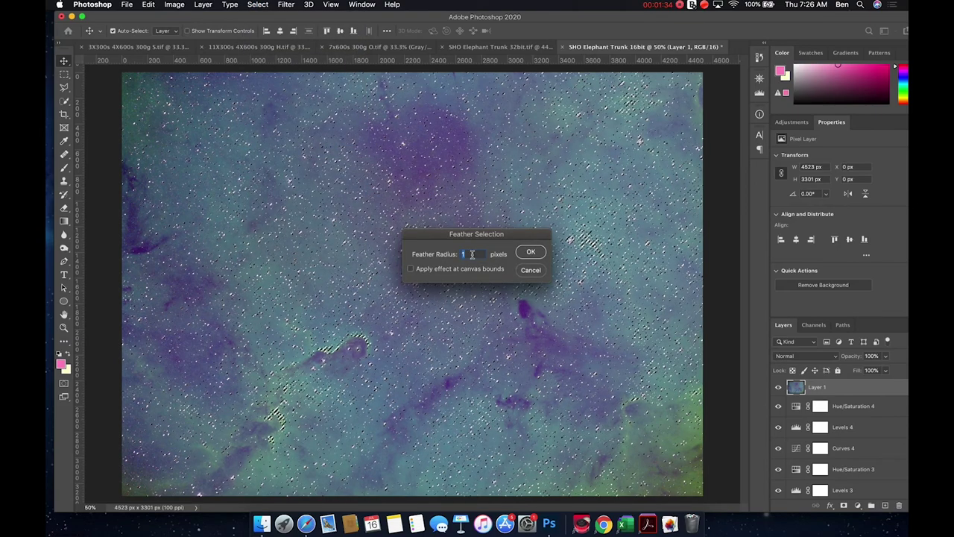
pyautogui.click(531, 254)
pyautogui.click(255, 6)
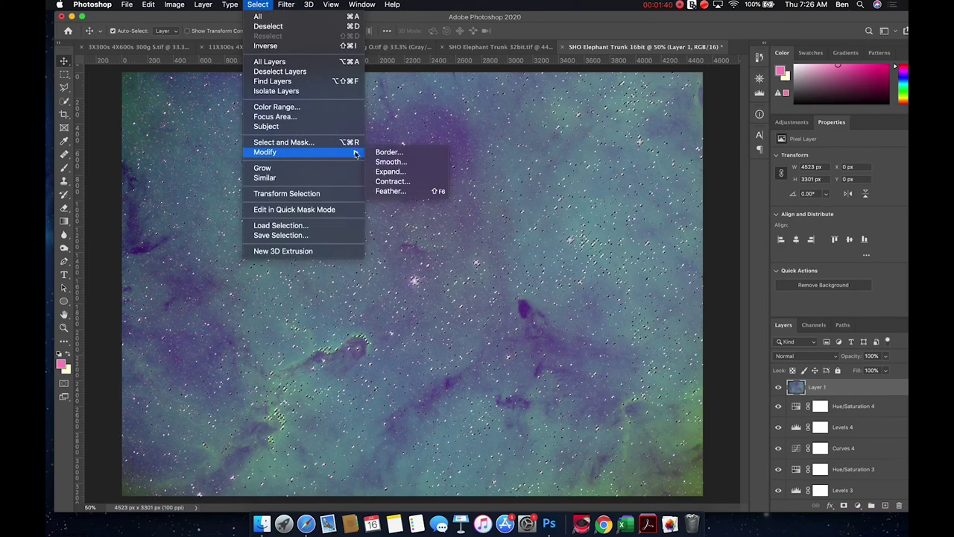
pyautogui.click(402, 191)
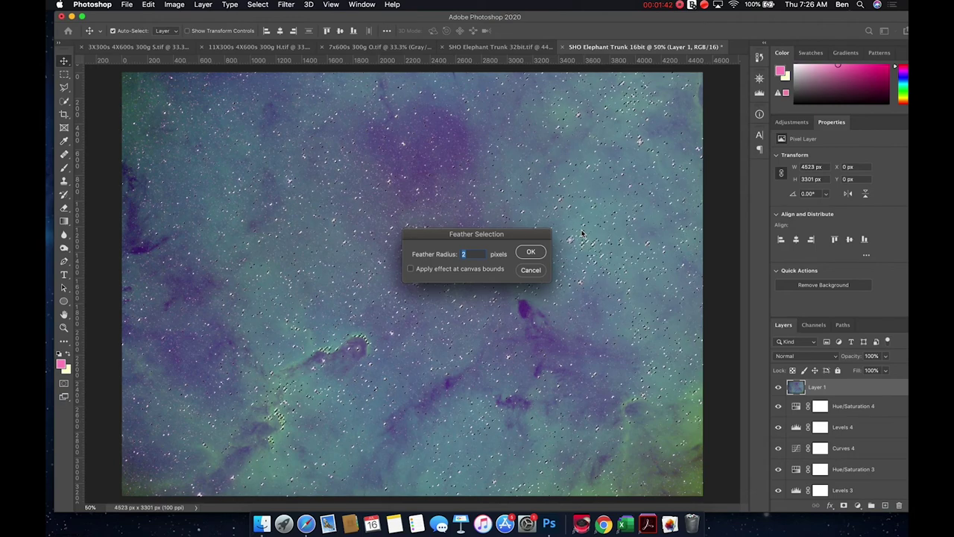
pyautogui.click(531, 254)
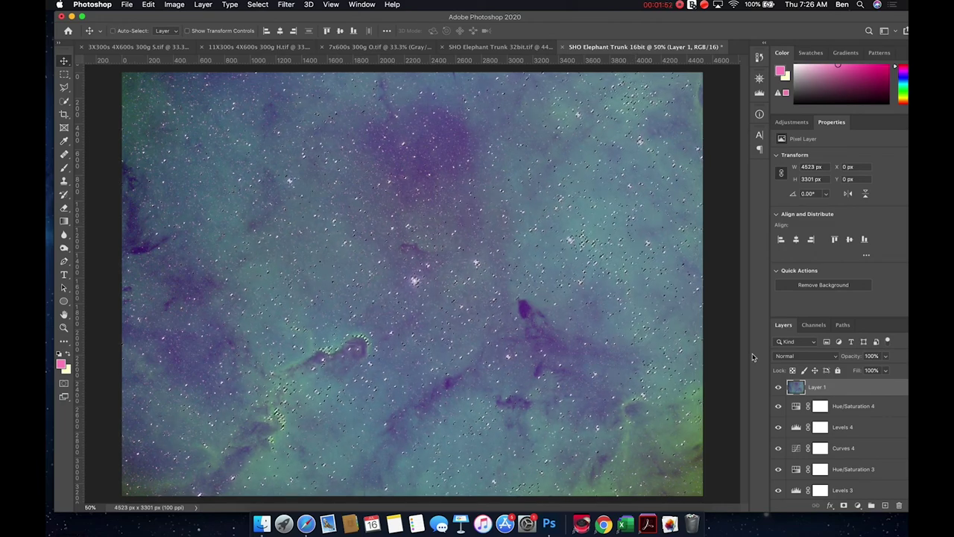
# - Copy the feathered star selection onto a new layer, check that layer's outline as a selection and deselect it
pyautogui.press('super+j')
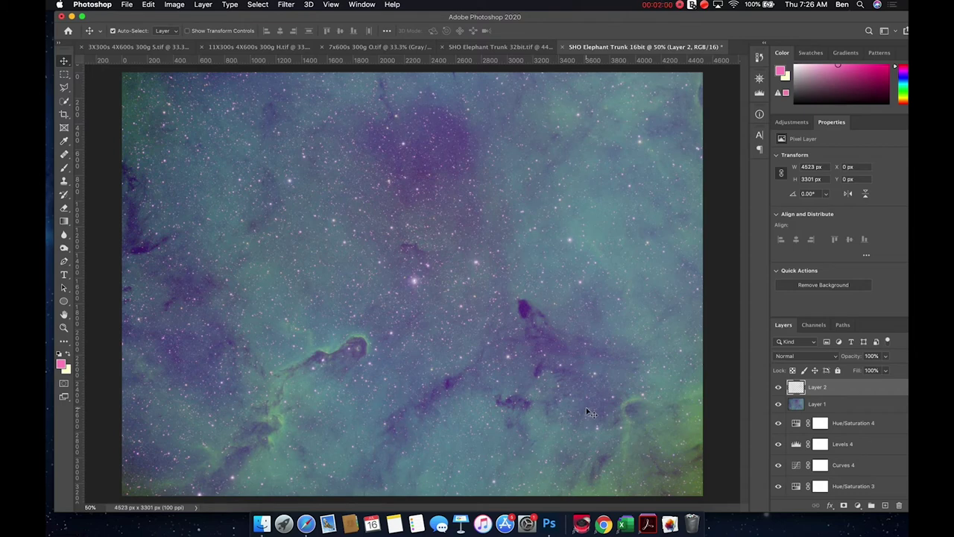
pyautogui.keyDown('super'); pyautogui.click(797, 388); pyautogui.keyUp('super')
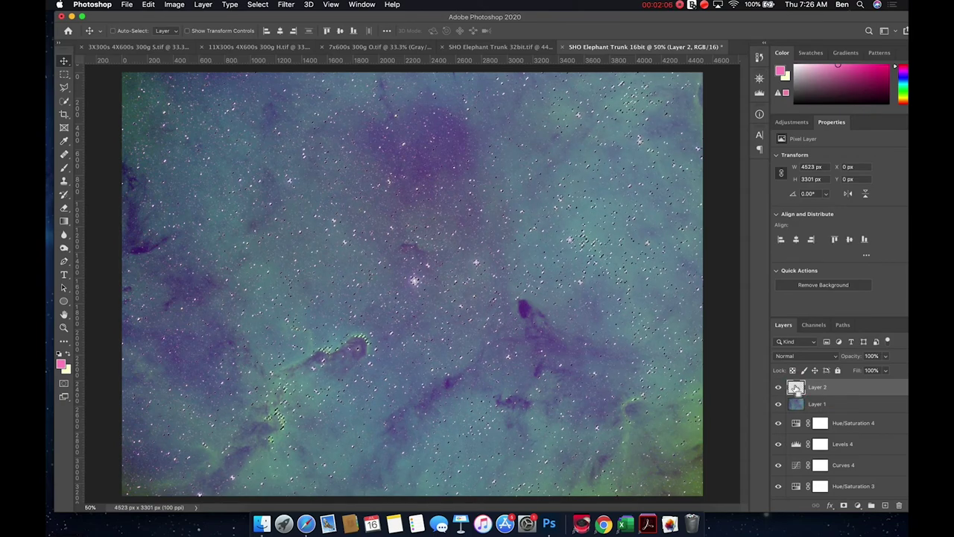
pyautogui.press('super+d')
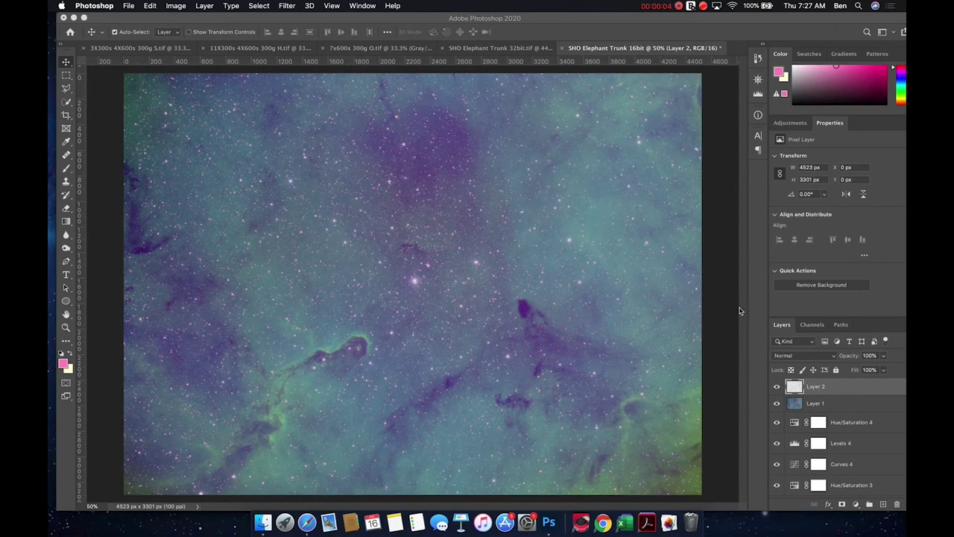
pyautogui.click(820, 392)
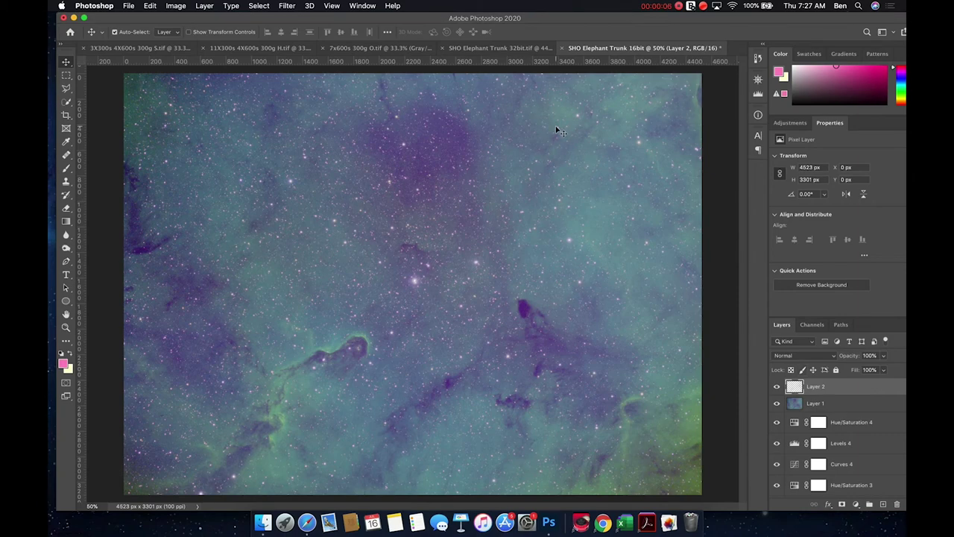
# - Add the isolated stars as a new layer above Layer 1 in the 32-bit image and load that layer's outline as a selection
pyautogui.click(495, 49)
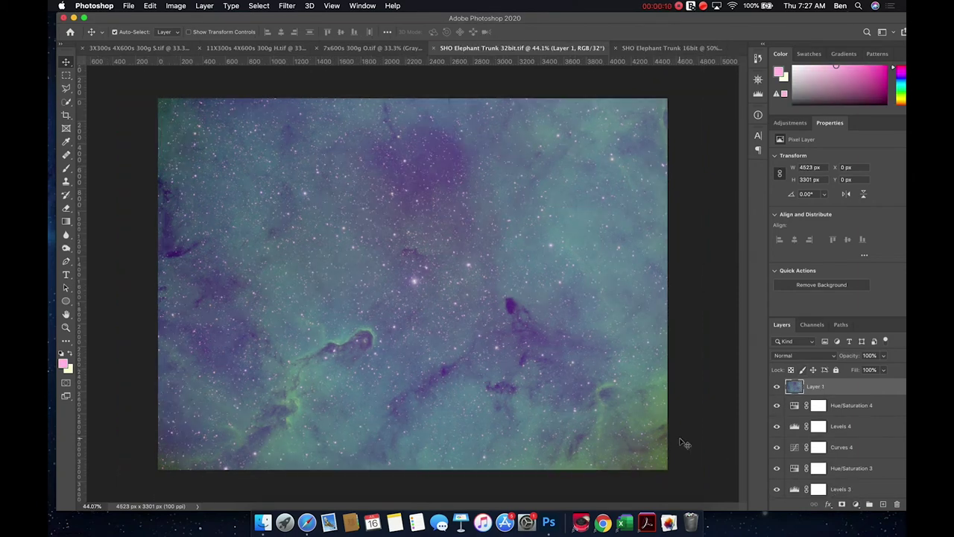
pyautogui.press('super+alt+shift+e')
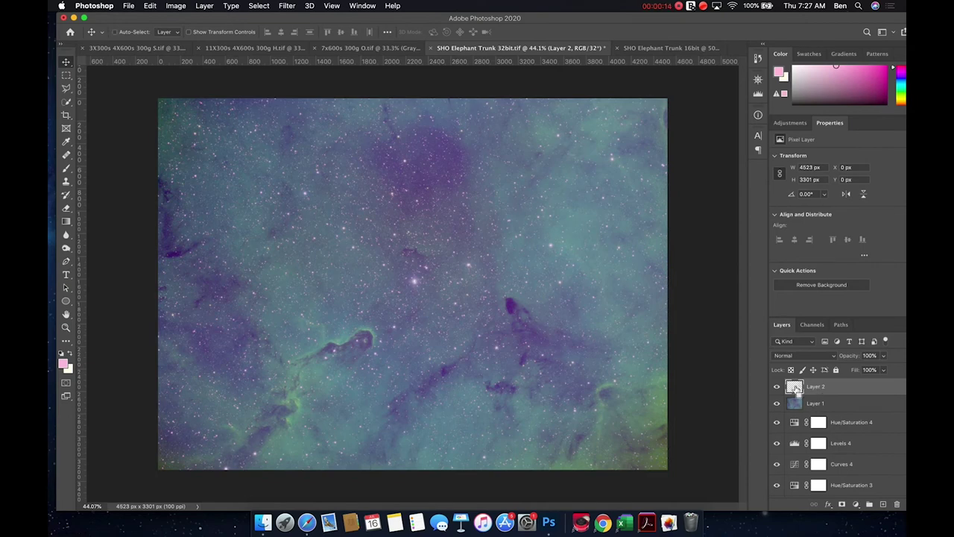
pyautogui.keyDown('super'); pyautogui.click(796, 388); pyautogui.keyUp('super')
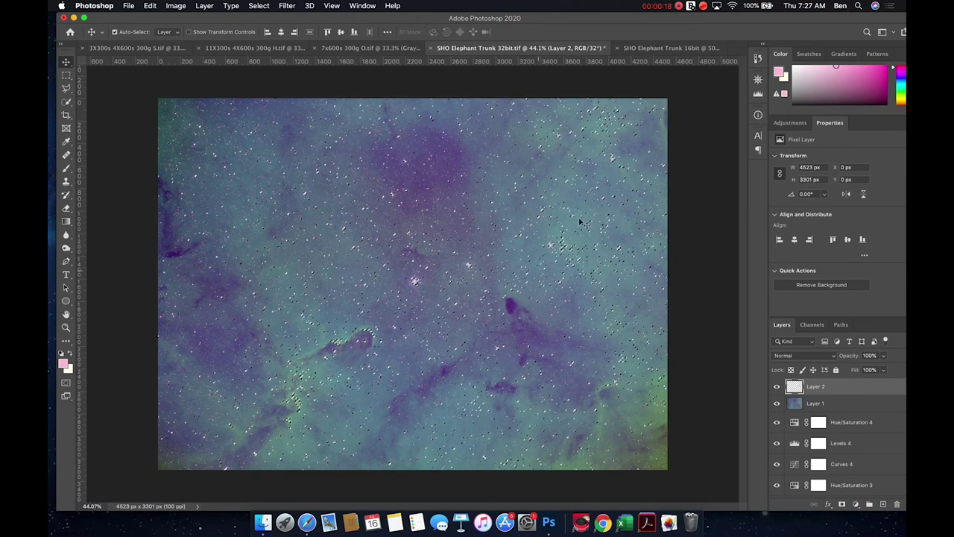
pyautogui.click(667, 48)
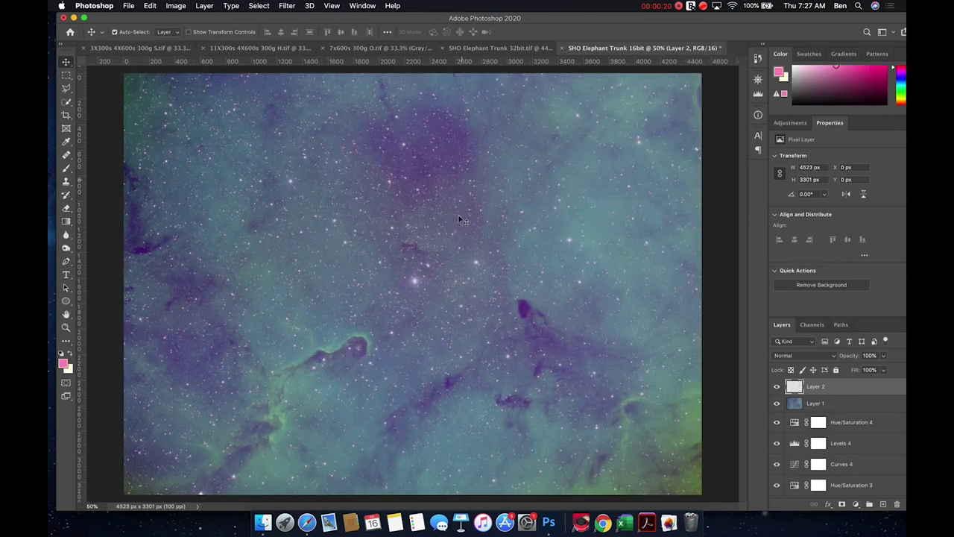
pyautogui.click(499, 48)
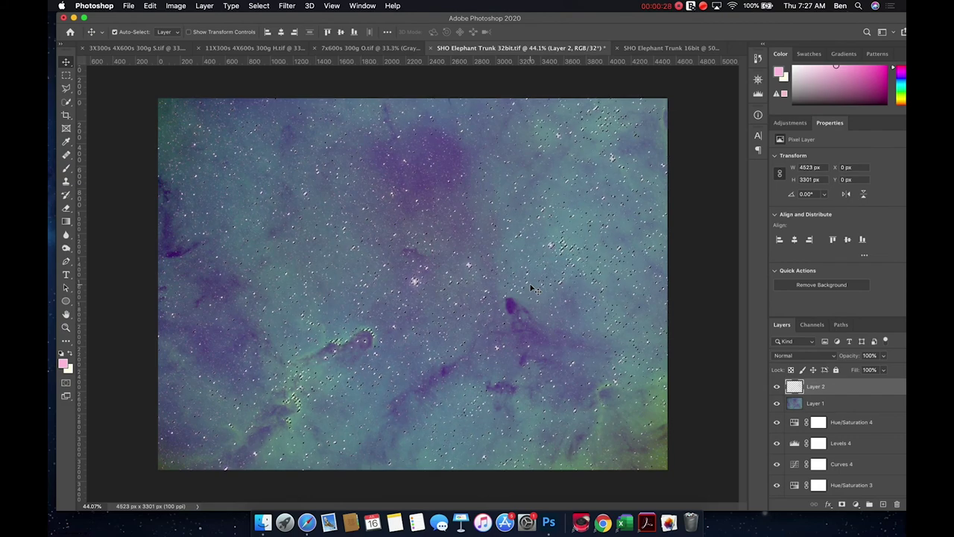
# - Apply the Minimum filter to the star layer of the 32-bit image with a radius of 3 pixels
pyautogui.click(284, 6)
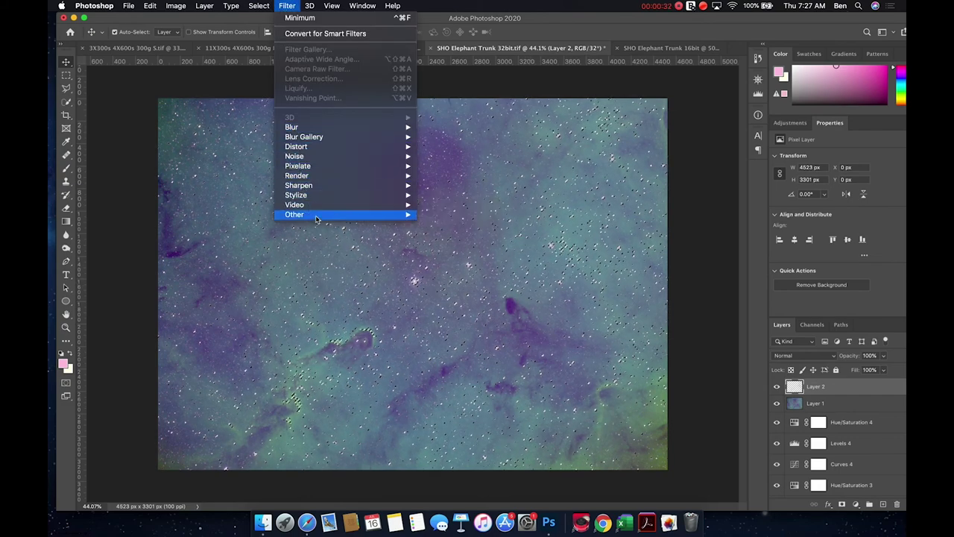
pyautogui.moveTo(358, 214)
pyautogui.click(446, 254)
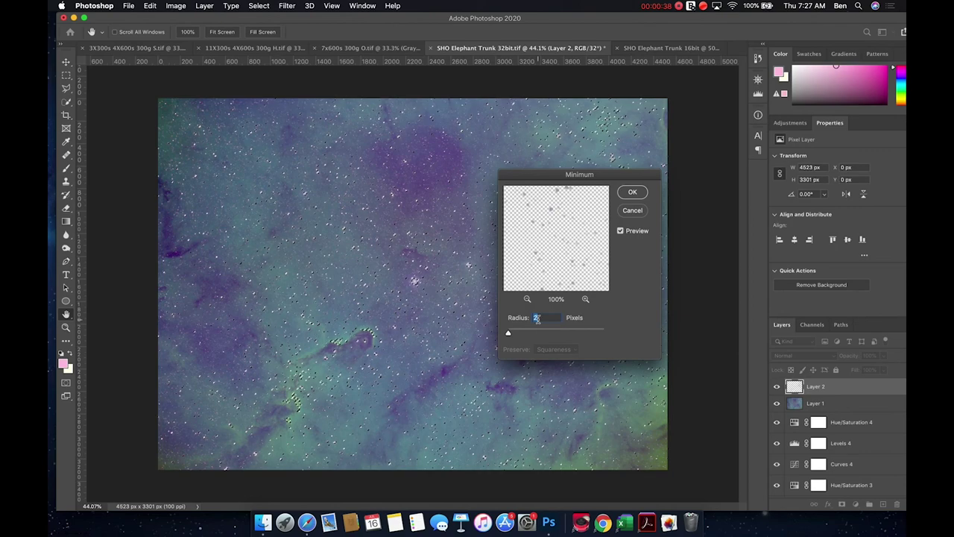
pyautogui.write('1')
pyautogui.press('Tab')
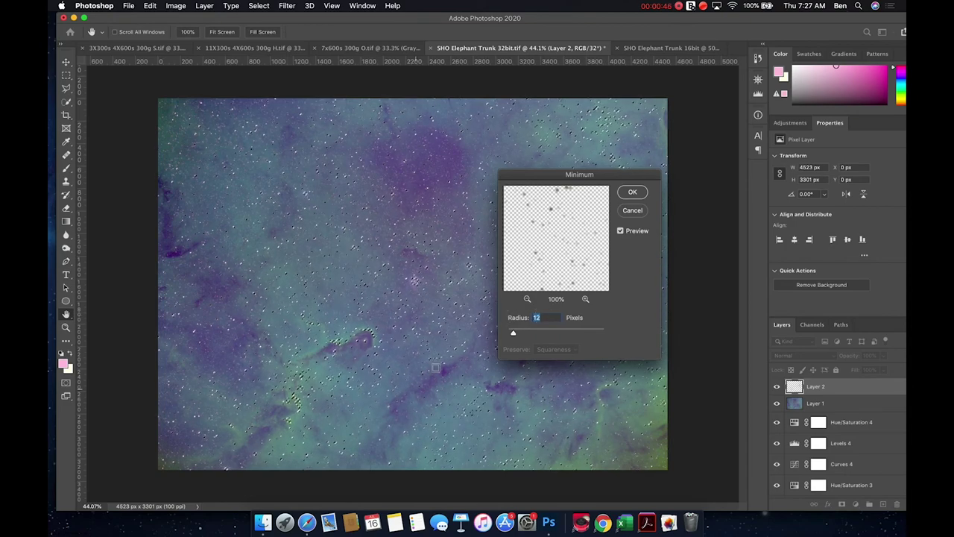
pyautogui.write('2')
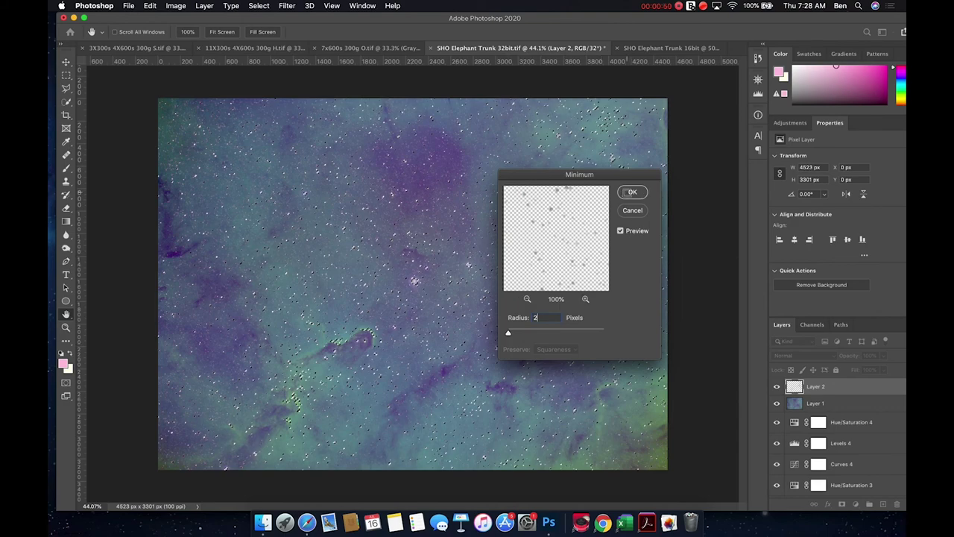
pyautogui.press('Up')
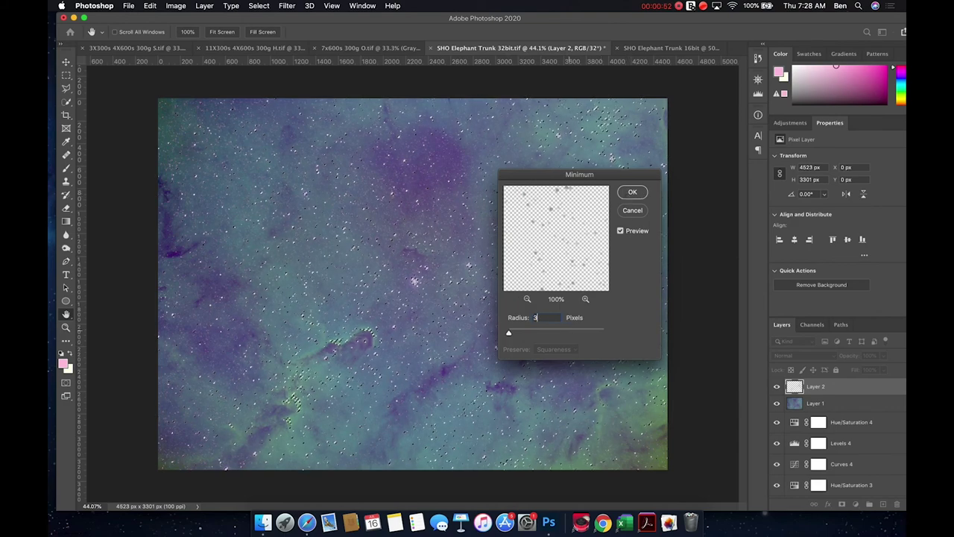
pyautogui.click(632, 193)
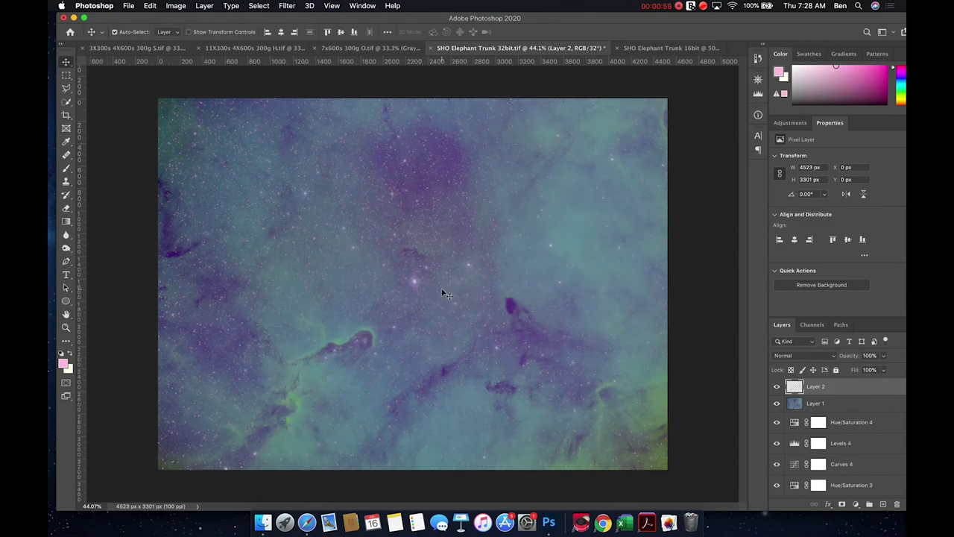
# - Compare the stars with and without the Minimum filter, keep it, then deselect and merge the star layer into Layer 1
pyautogui.scroll(5, 442, 293)
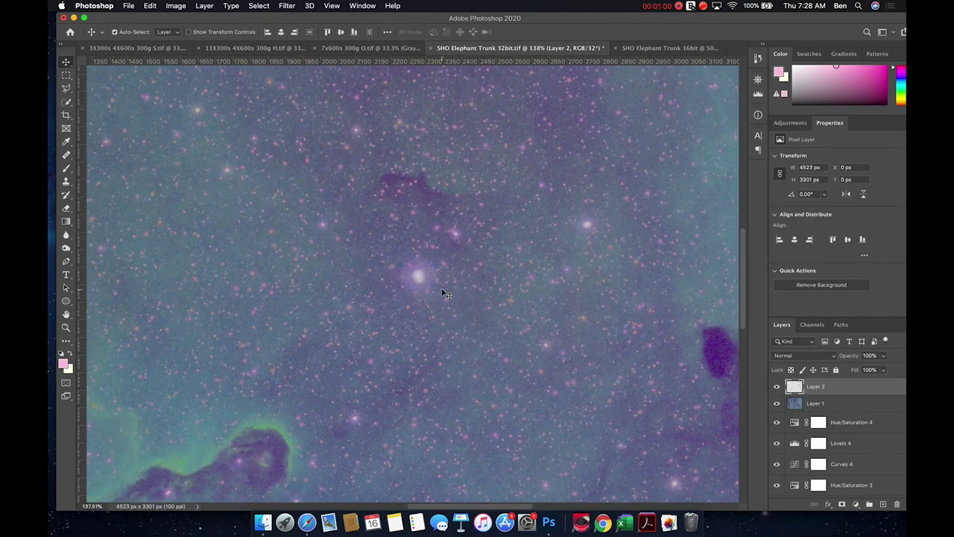
pyautogui.scroll(-6, 442, 293)
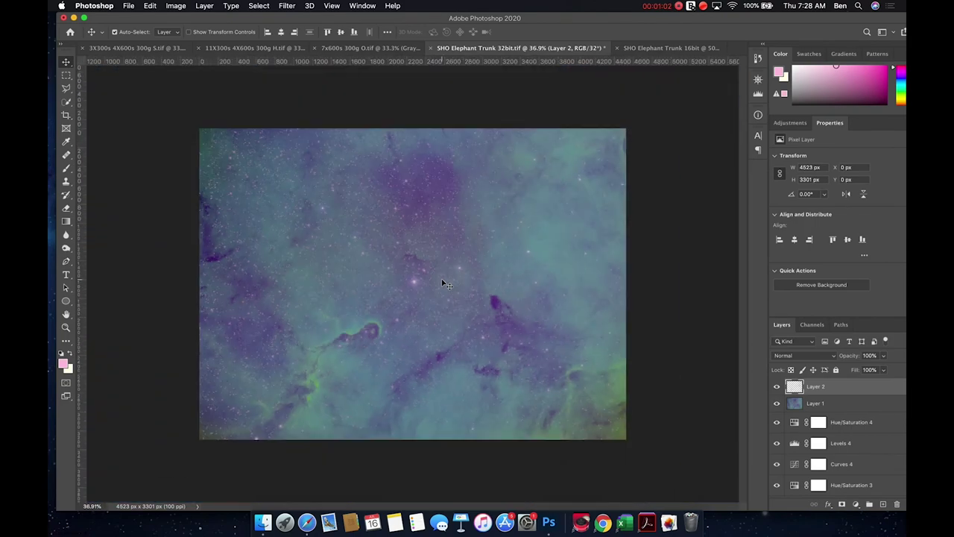
pyautogui.press('super+z')
pyautogui.press('super+z')
pyautogui.press('super+shift+z')
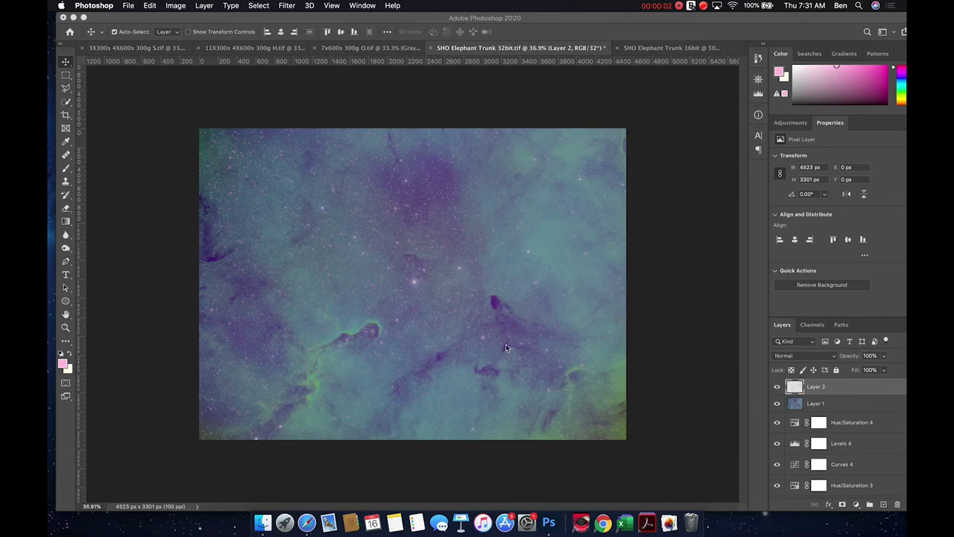
pyautogui.press('super+d')
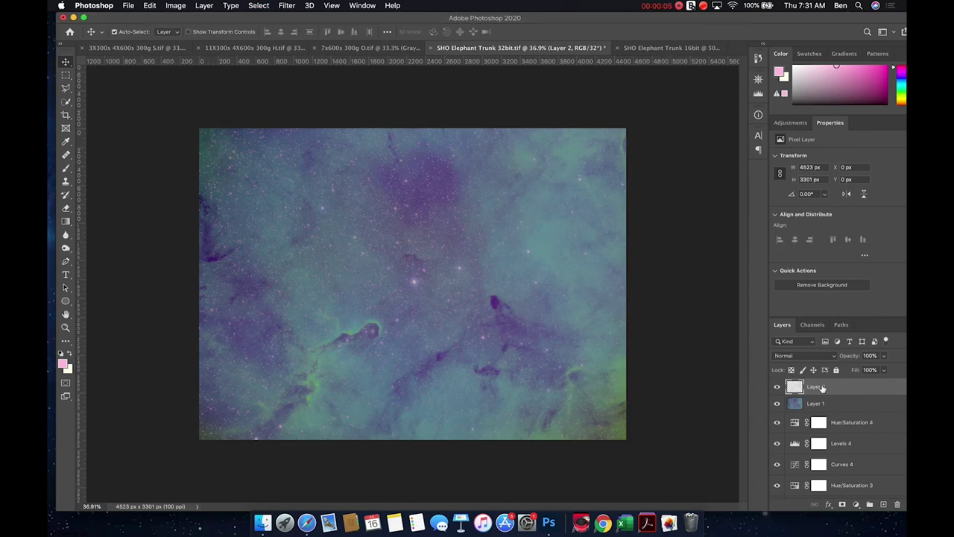
pyautogui.press('super+e')
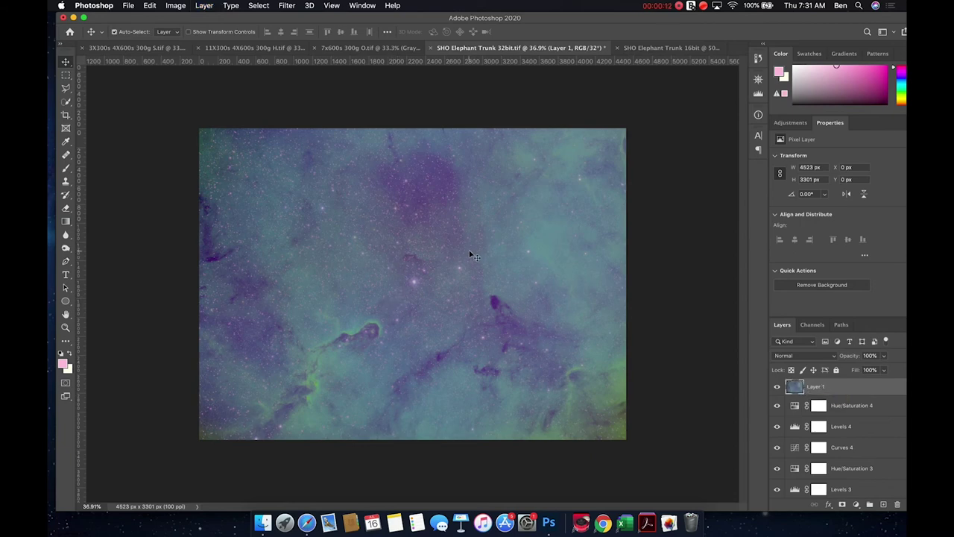
# - Copy the entire merged Layer 1 of the 32-bit image and paste it as a new top layer in the 16-bit image
pyautogui.press('super+a')
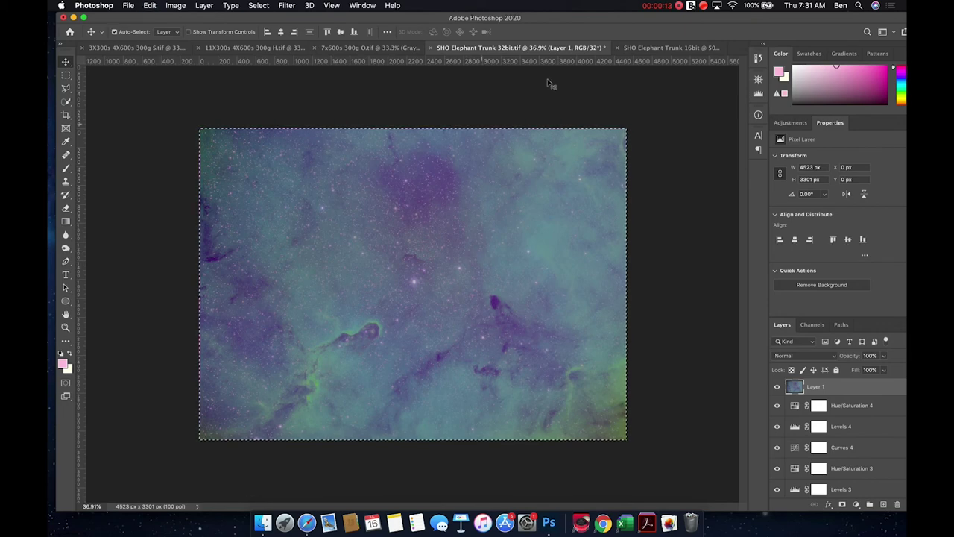
pyautogui.click(645, 48)
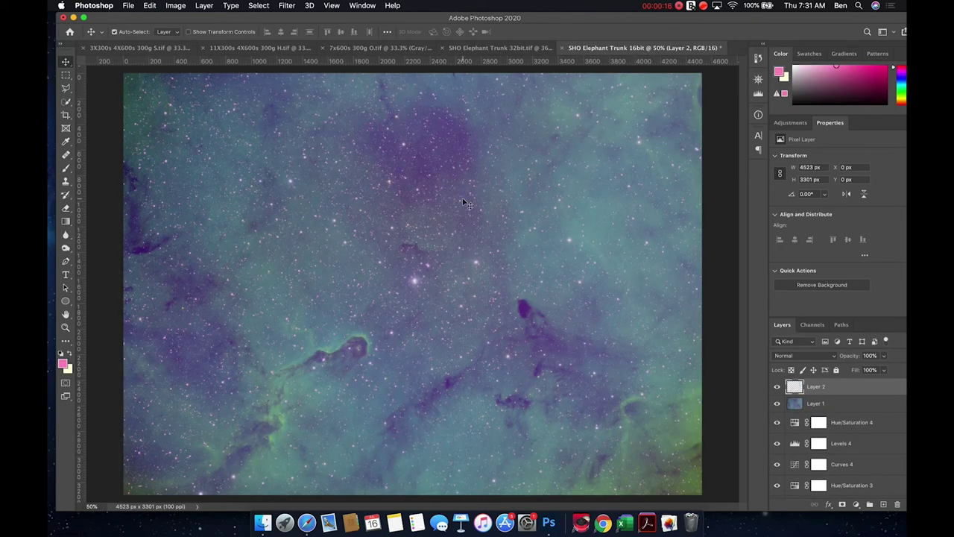
pyautogui.press('super+v')
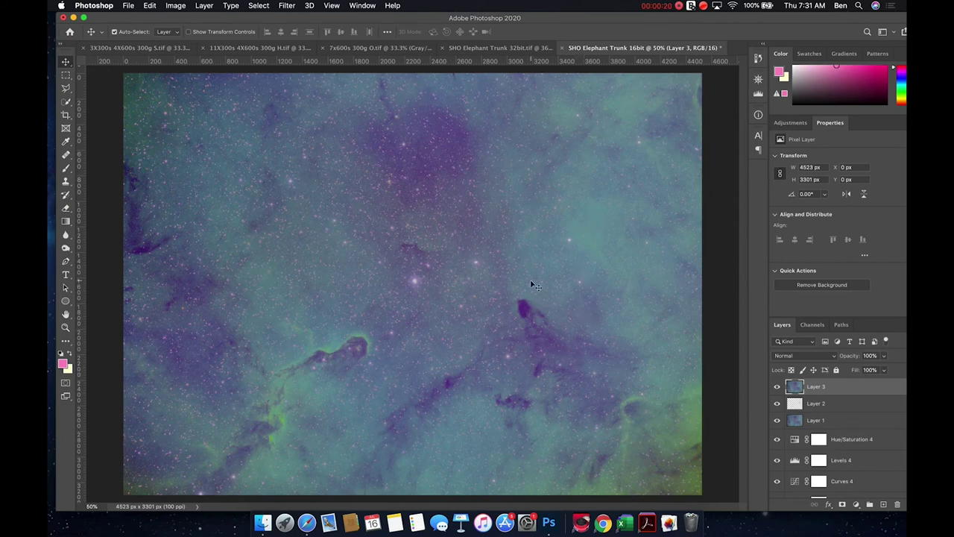
# - Add a Selective Color adjustment layer and set the Greens to Cyan -100% and Magenta -25%
pyautogui.click(792, 123)
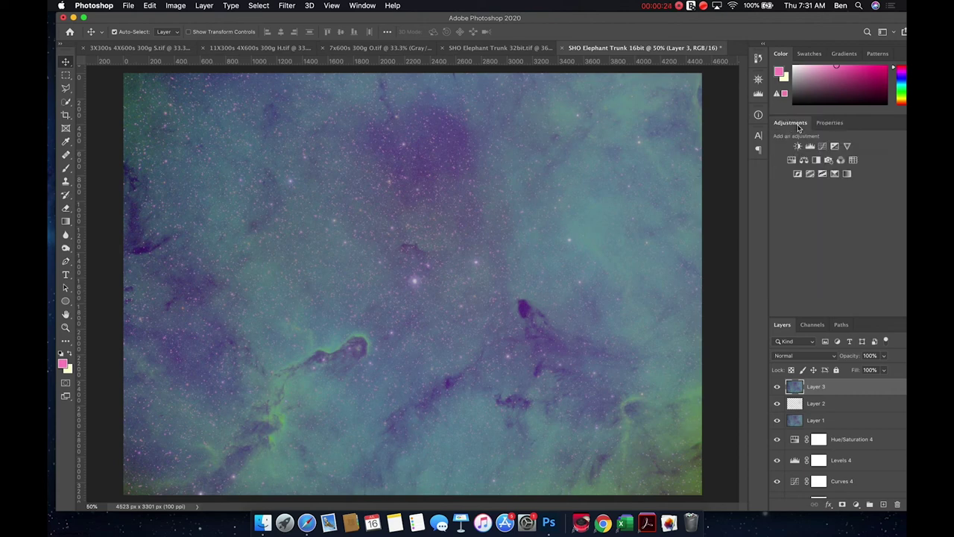
pyautogui.click(836, 174)
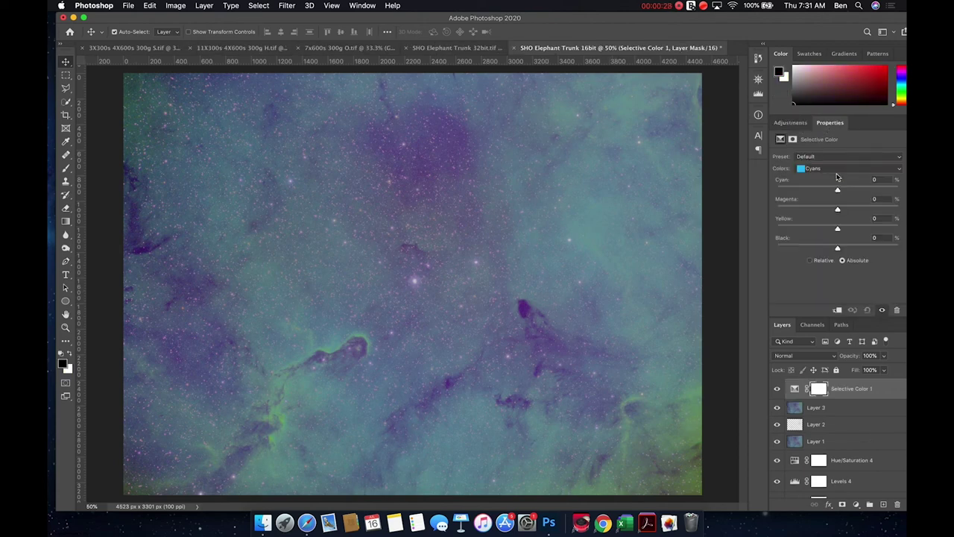
pyautogui.click(837, 171)
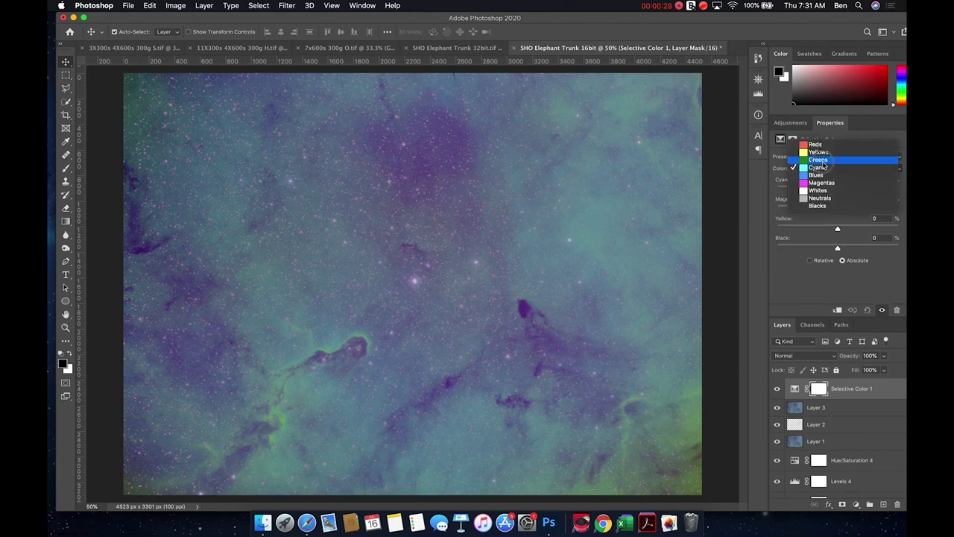
pyautogui.click(819, 160)
pyautogui.moveTo(838, 191); pyautogui.dragTo(767, 194)
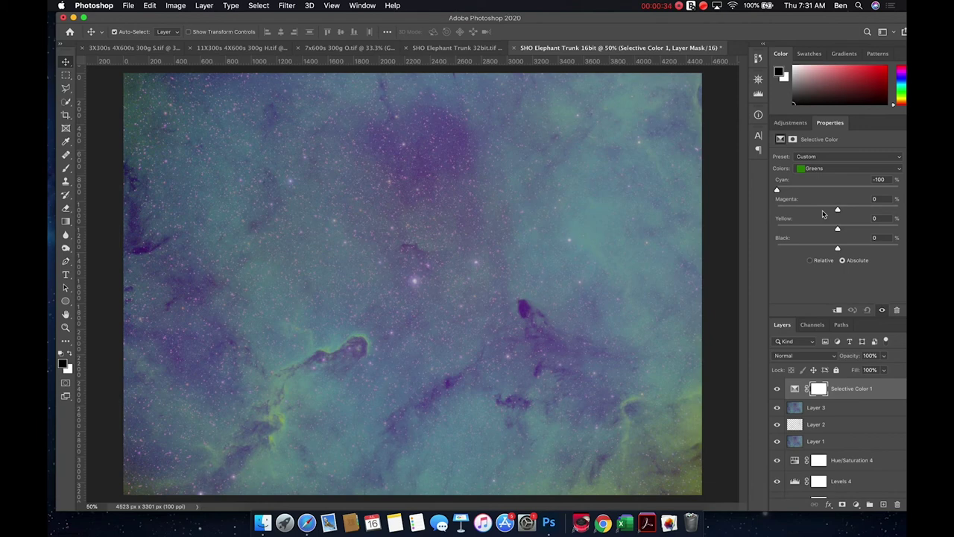
pyautogui.moveTo(837, 211); pyautogui.dragTo(825, 214)
pyautogui.click(880, 199)
pyautogui.write('-25')
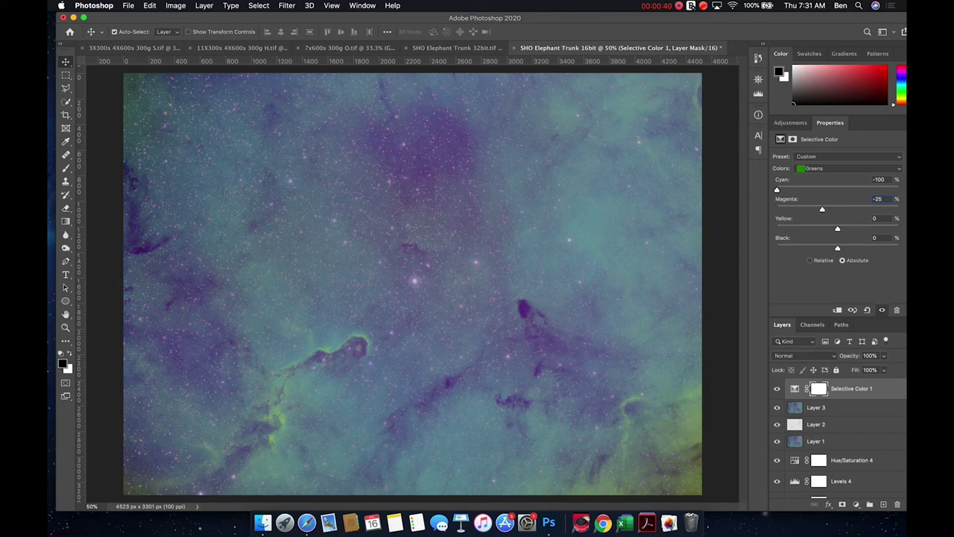
# - Set the Yellows of the Selective Color adjustment to Cyan -100% and Magenta 25%
pyautogui.click(846, 168)
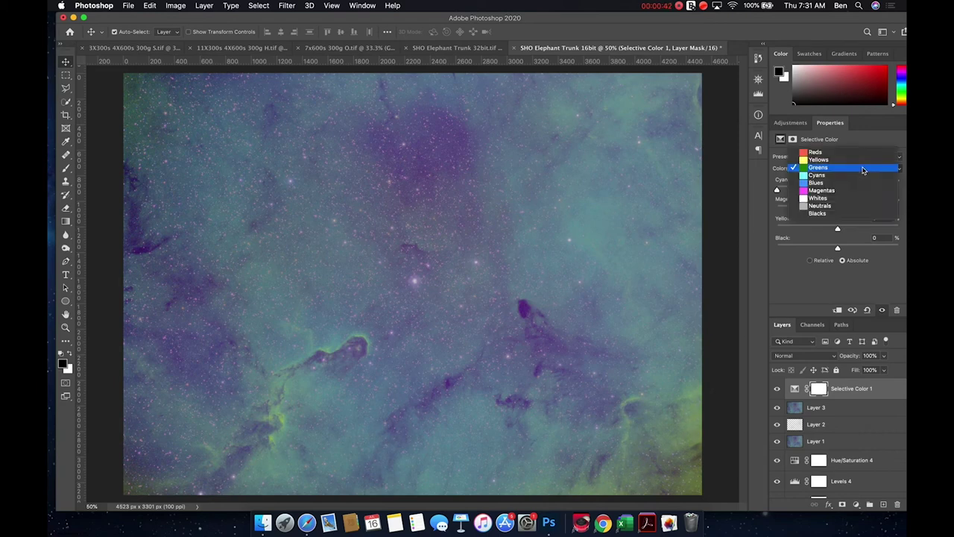
pyautogui.click(844, 179)
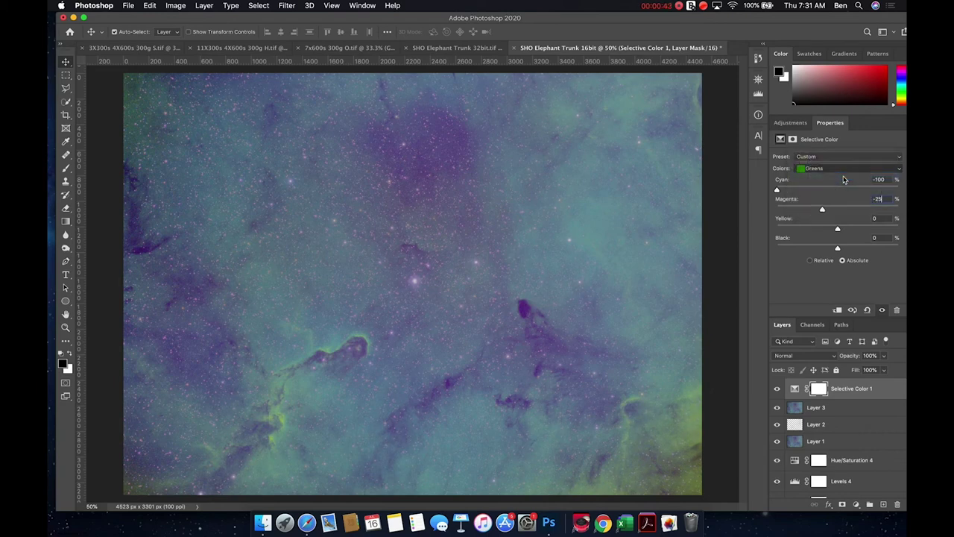
pyautogui.click(846, 168)
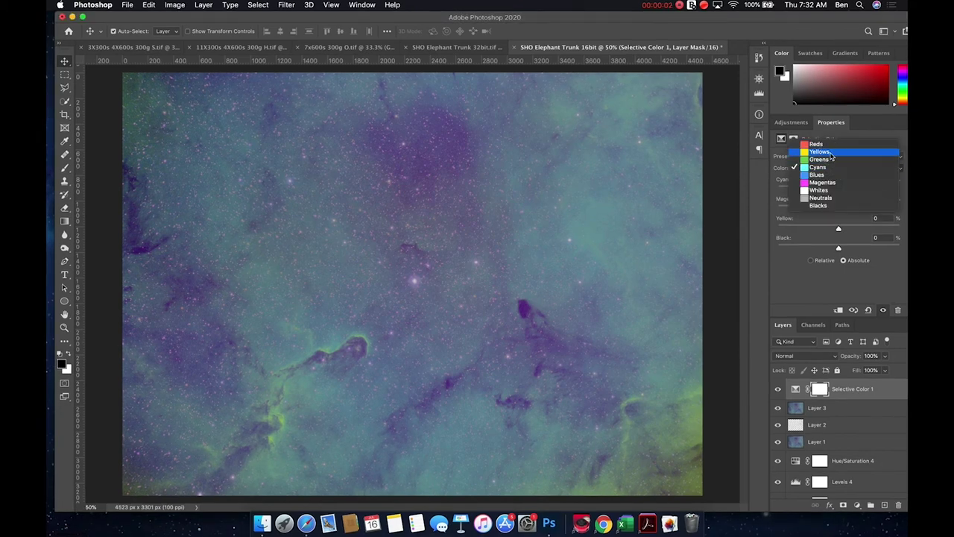
pyautogui.click(831, 152)
pyautogui.moveTo(839, 191); pyautogui.dragTo(748, 192)
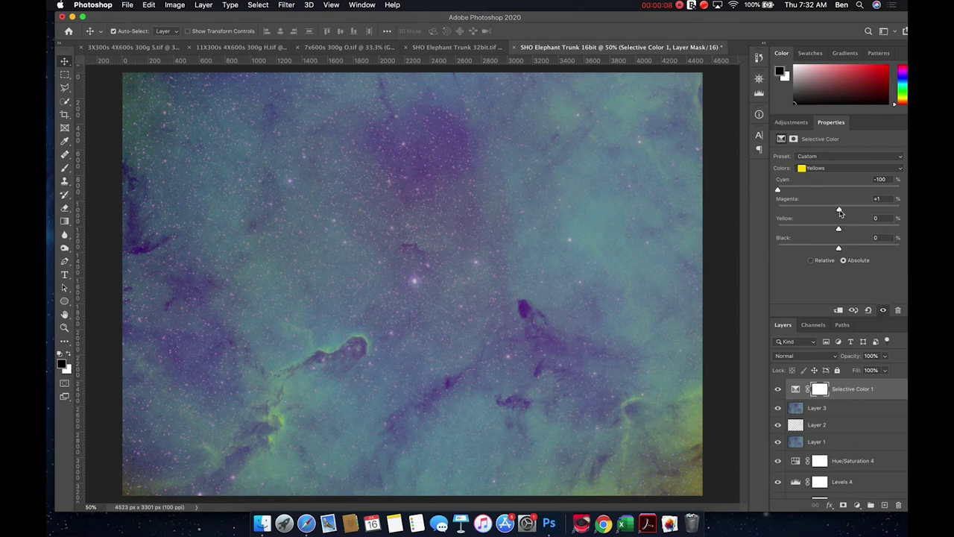
pyautogui.click(879, 198)
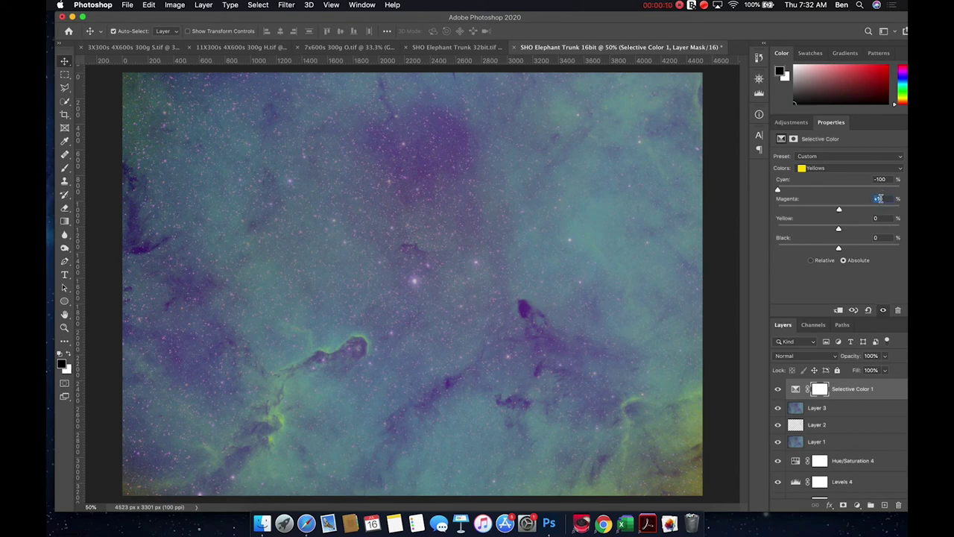
pyautogui.write('25')
pyautogui.press('Return')
# - Set the Yellow amount for the Cyans in the first Selective Color adjustment to -100%
pyautogui.click(820, 168)
pyautogui.click(820, 184)
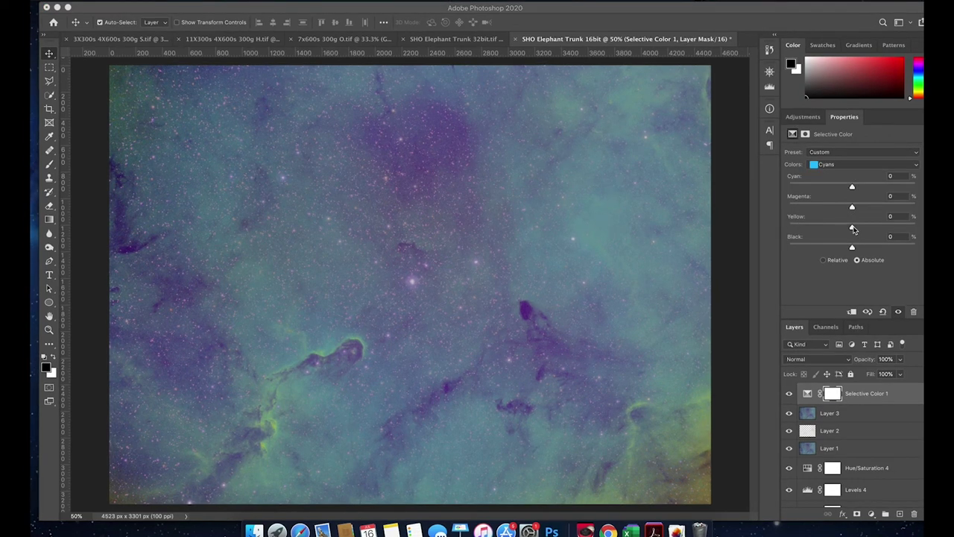
pyautogui.moveTo(853, 229); pyautogui.dragTo(783, 232)
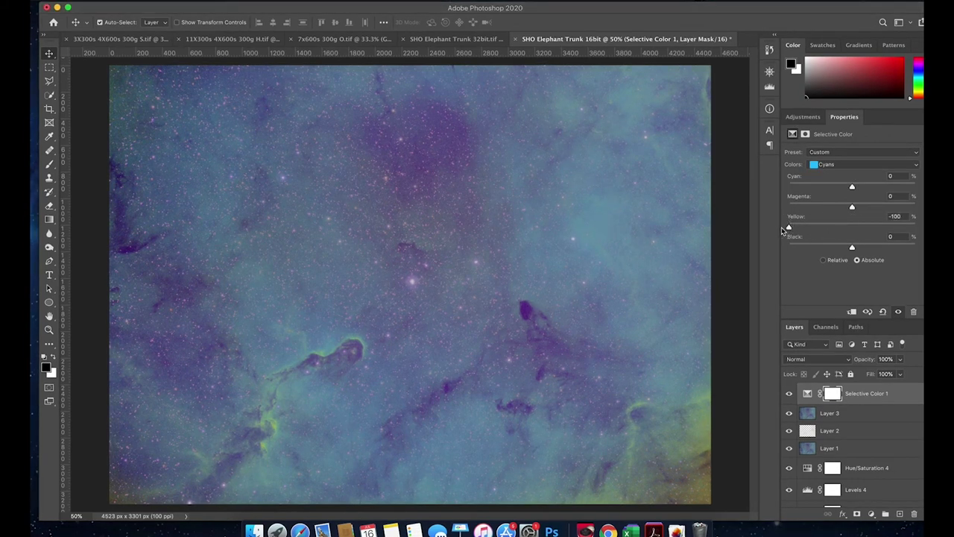
# - Add a second Selective Color adjustment layer and set the Cyans to Magenta +30%, Yellow -24% and Black -11%
pyautogui.click(803, 117)
pyautogui.click(853, 173)
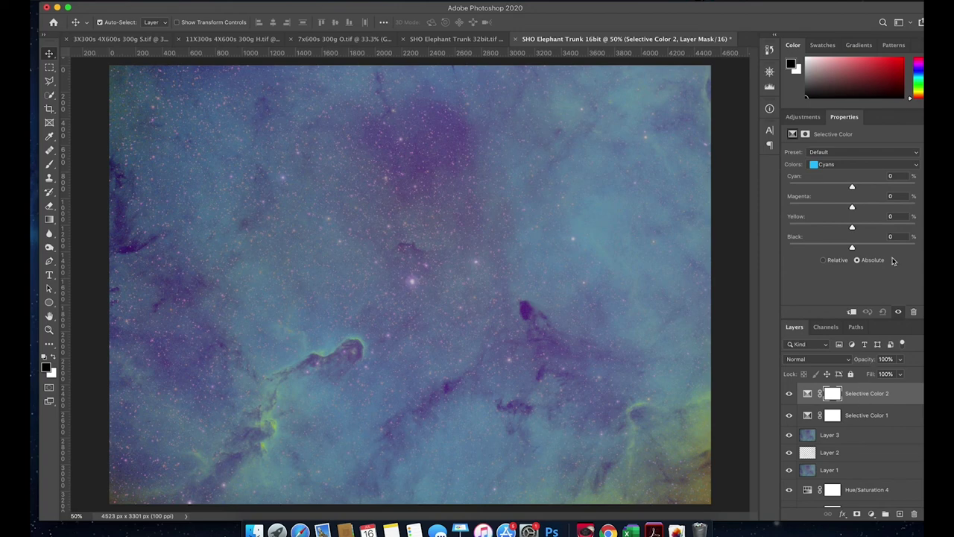
pyautogui.moveTo(854, 228); pyautogui.dragTo(770, 226)
pyautogui.moveTo(791, 229); pyautogui.dragTo(846, 258)
pyautogui.moveTo(820, 227); pyautogui.dragTo(854, 209)
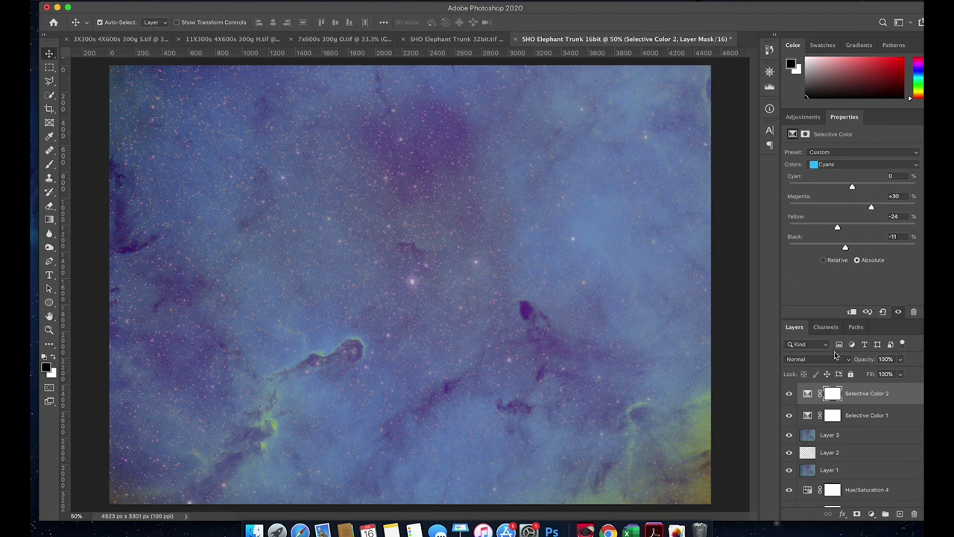
# - Add a Levels adjustment layer, sample its black point from the small dark nebula right of center, and set its fill to 64%
pyautogui.click(803, 117)
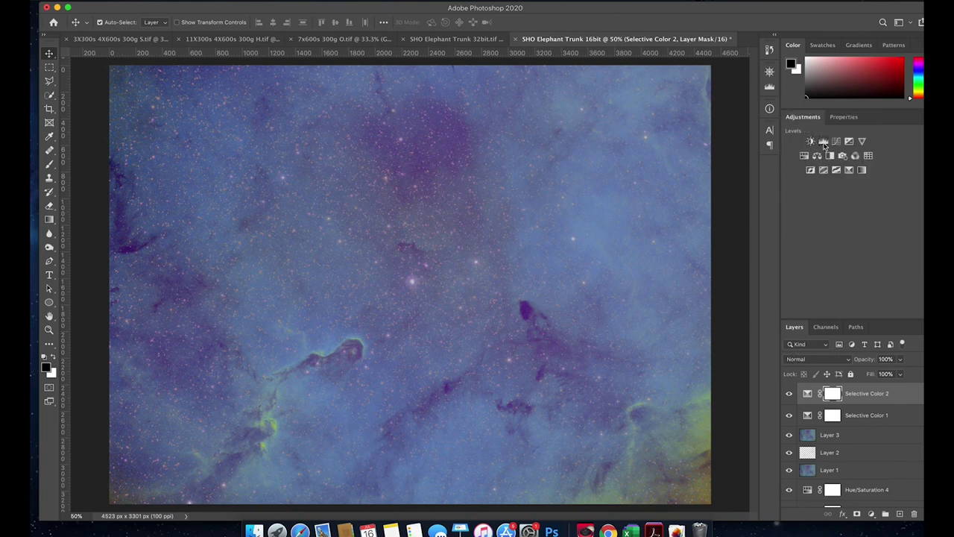
pyautogui.click(824, 141)
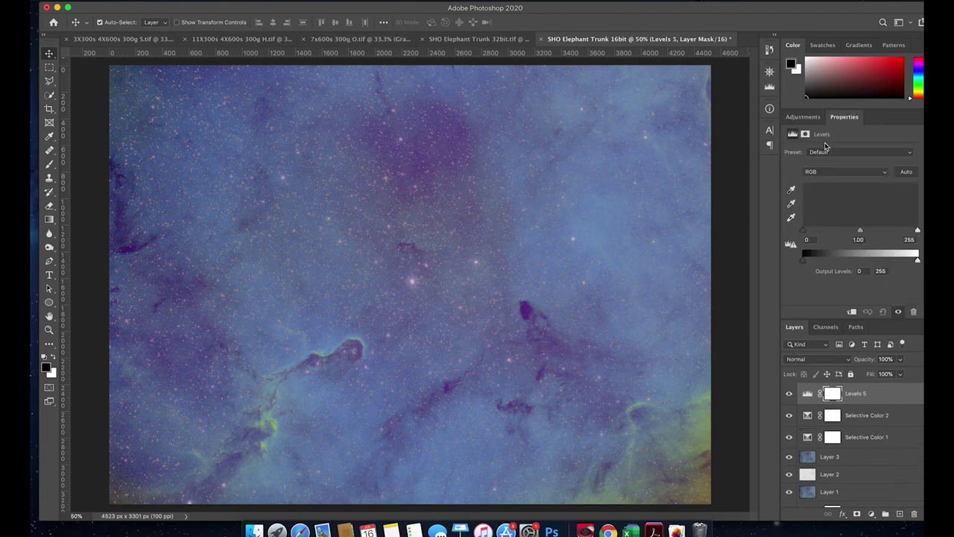
pyautogui.click(792, 191)
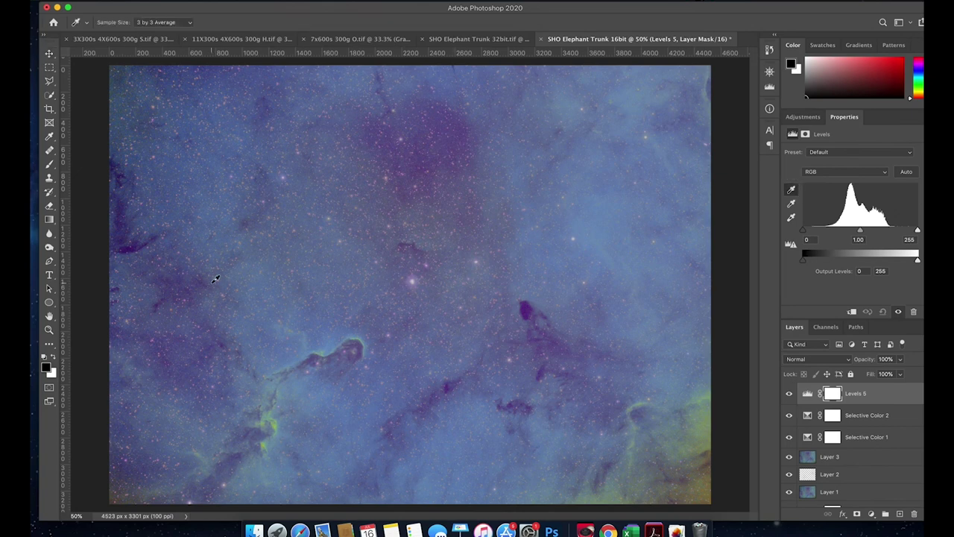
pyautogui.click(526, 307)
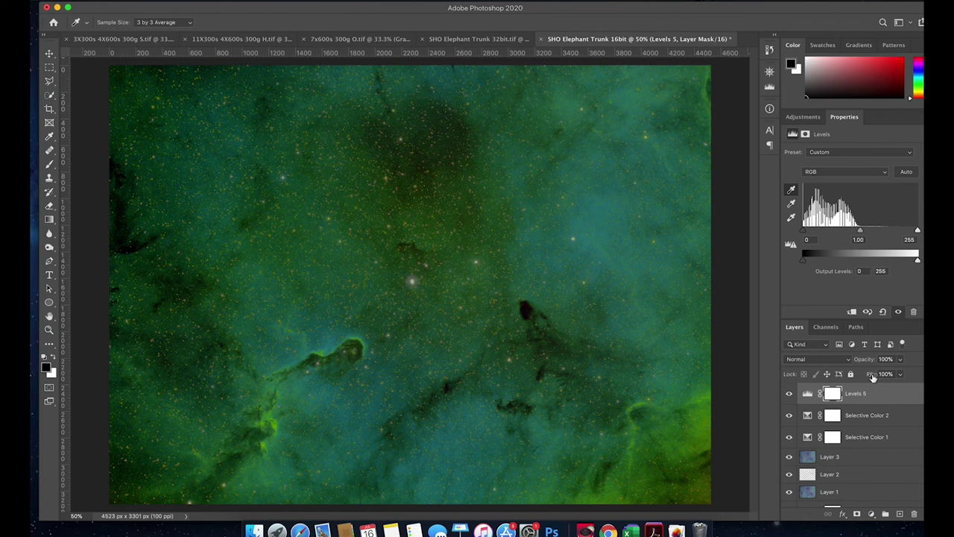
pyautogui.moveTo(873, 377)
pyautogui.mouseDown()
pyautogui.moveTo(850, 378)
pyautogui.moveTo(867, 380)
pyautogui.mouseUp()
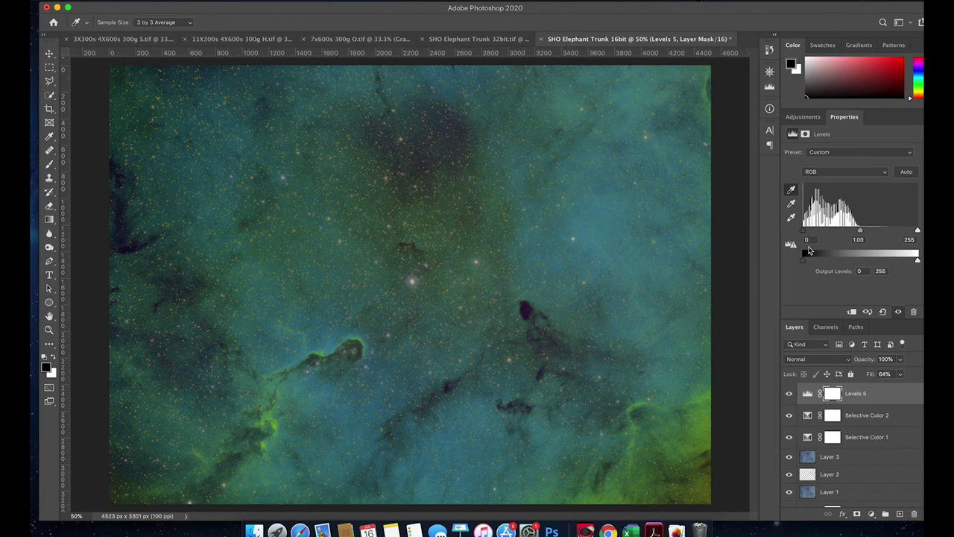
# - Add a Brightness/Contrast adjustment layer with Brightness 49 and Contrast 8
pyautogui.click(811, 117)
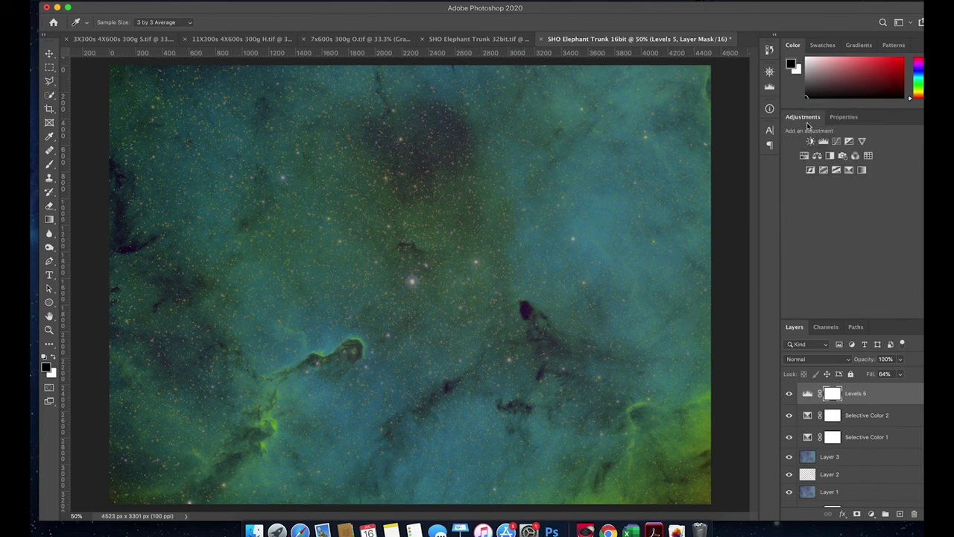
pyautogui.click(810, 141)
pyautogui.moveTo(854, 184); pyautogui.dragTo(859, 205)
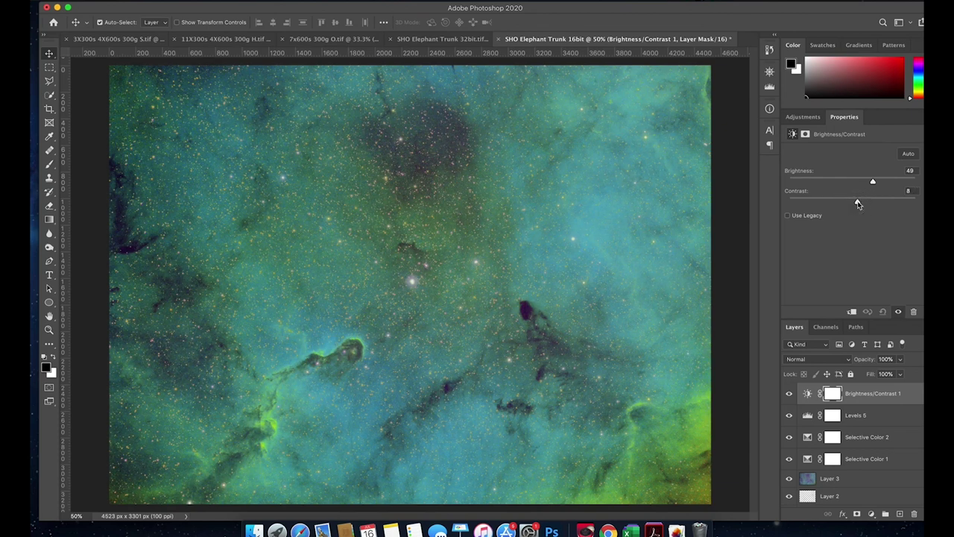